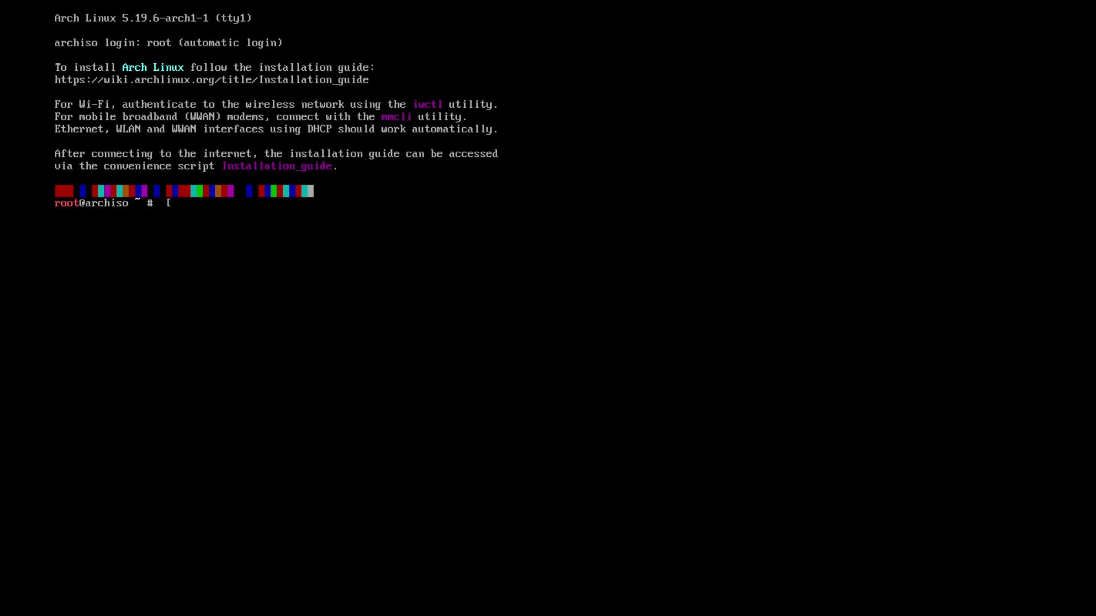
Ping 1.1.1.1 to confirm internet connectivity, then stop it after two replies
type("ping")
key("BackSpace")
key("BackSpace")
key("BackSpace")
key("BackSpace")
key("BackSpace")
key("BackSpace")
type("ping 1.1.1.1")
key("Return")
key("ctrl+c")
key("Return")
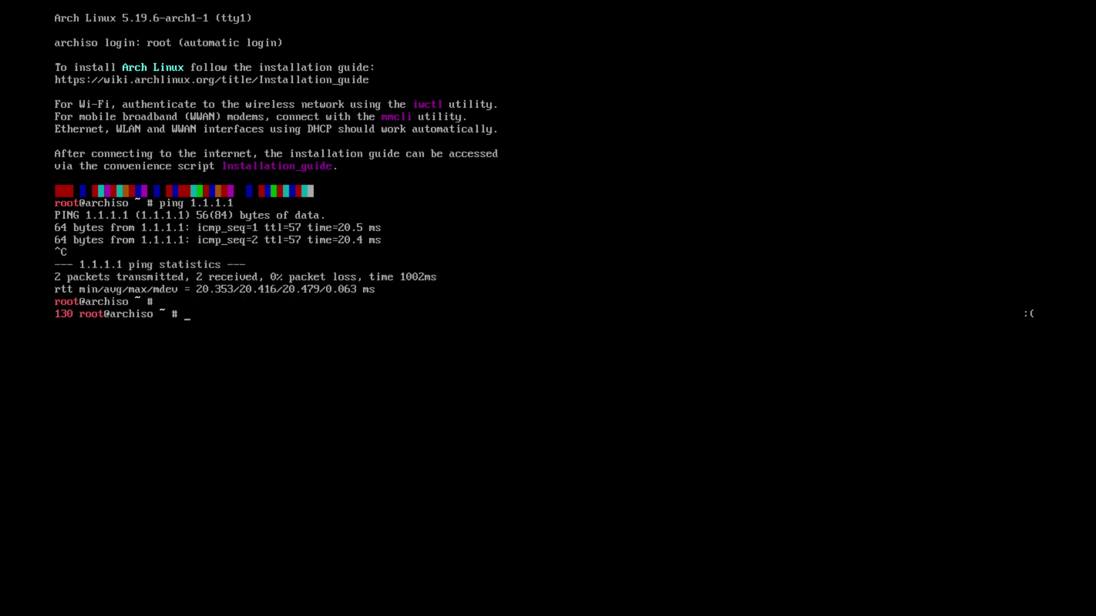
Clear the screen and enable network time sync with timedatectl set-ntp true
key("Return")
key("Return")
key("Return")
key("Return")
type("clear")
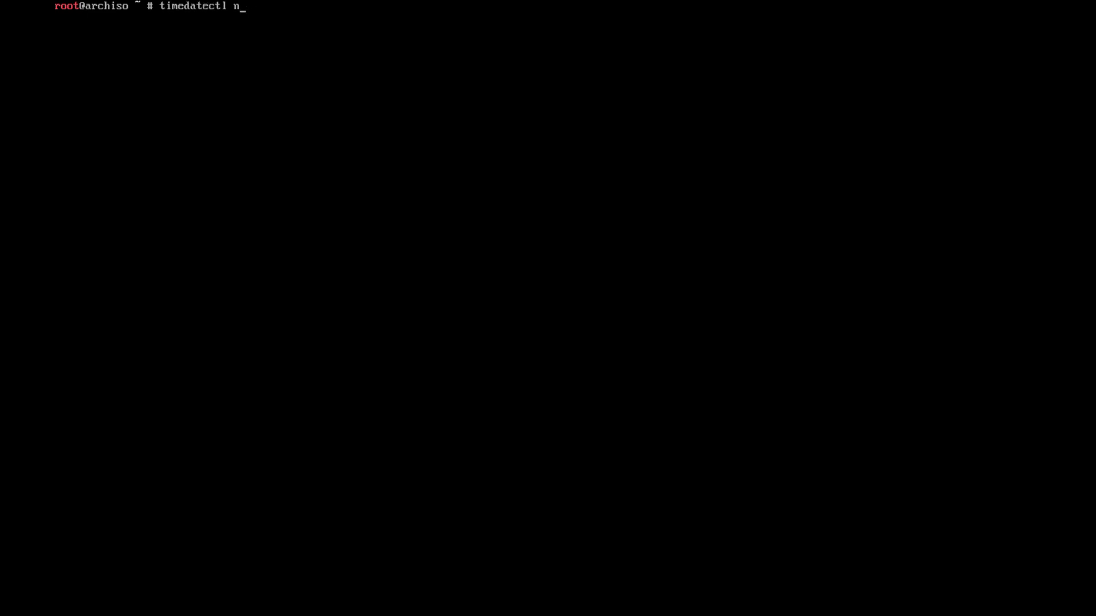
type("et-m")
key("BackSpace")
type("ntp true")
key("Return")
List the block devices and start cfdisk with a dos partition table
type("l")
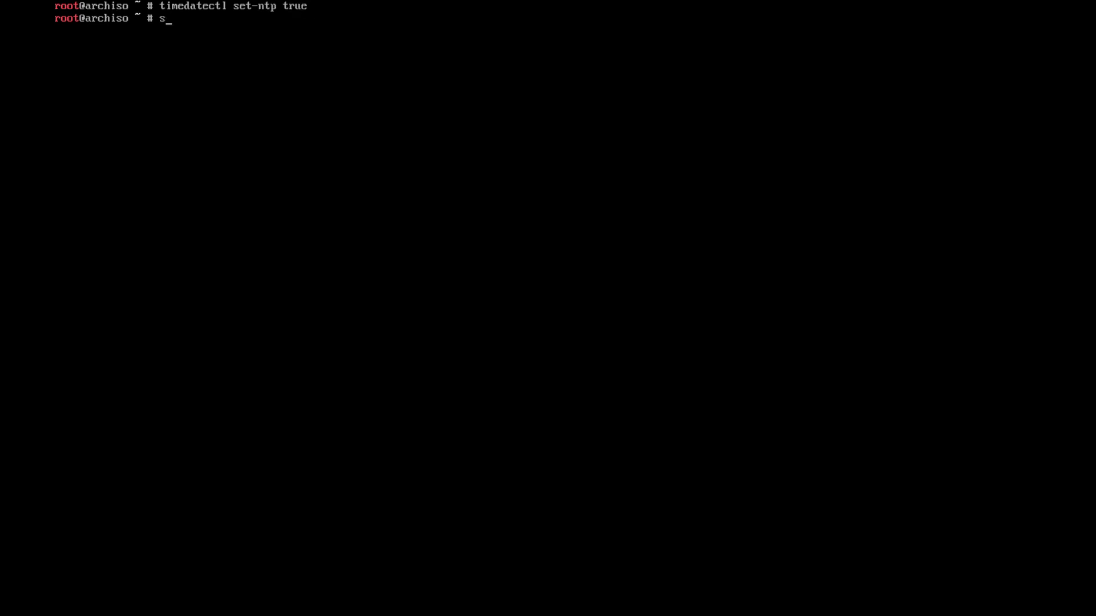
key("BackSpace")
type("lsblk")
key("Return")
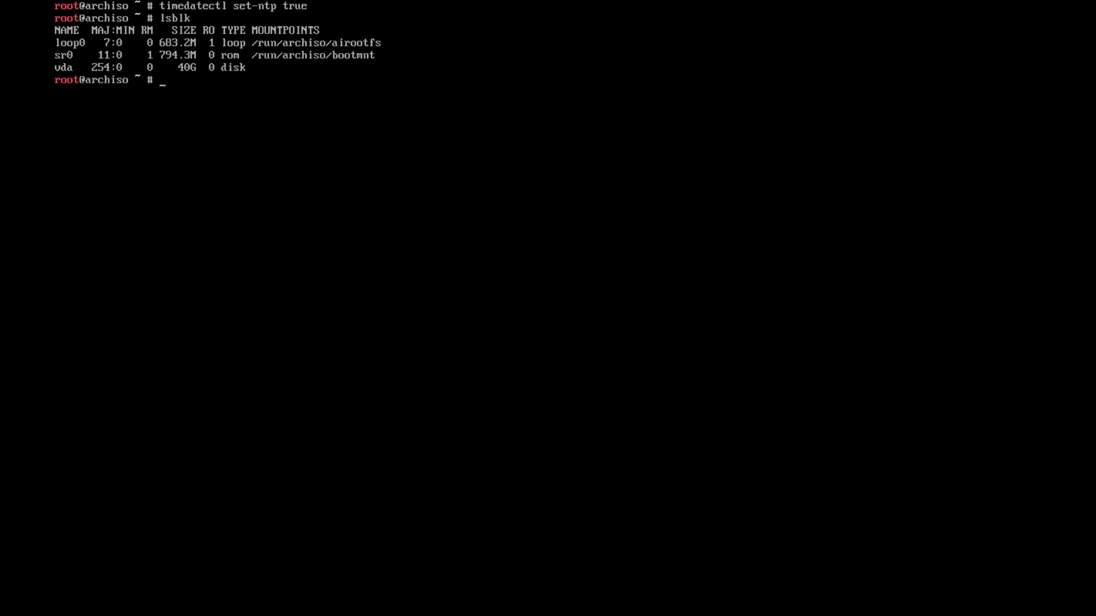
type("cfdisk")
key("Return")
key("Down")
key("Return")
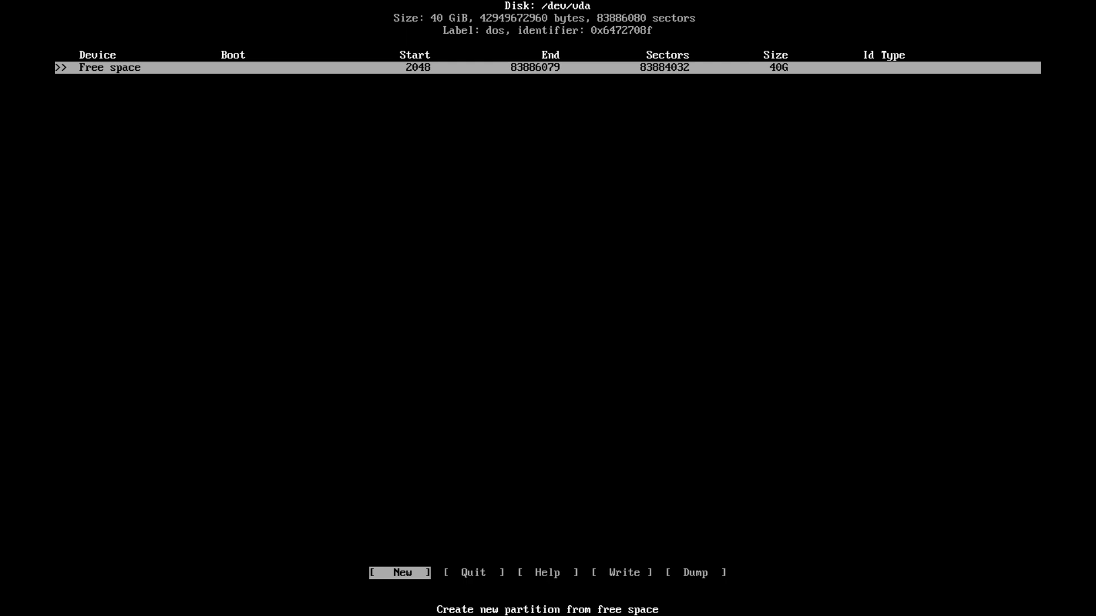
Create a bootable 512M primary partition and a 39.5G primary partition
key("Return")
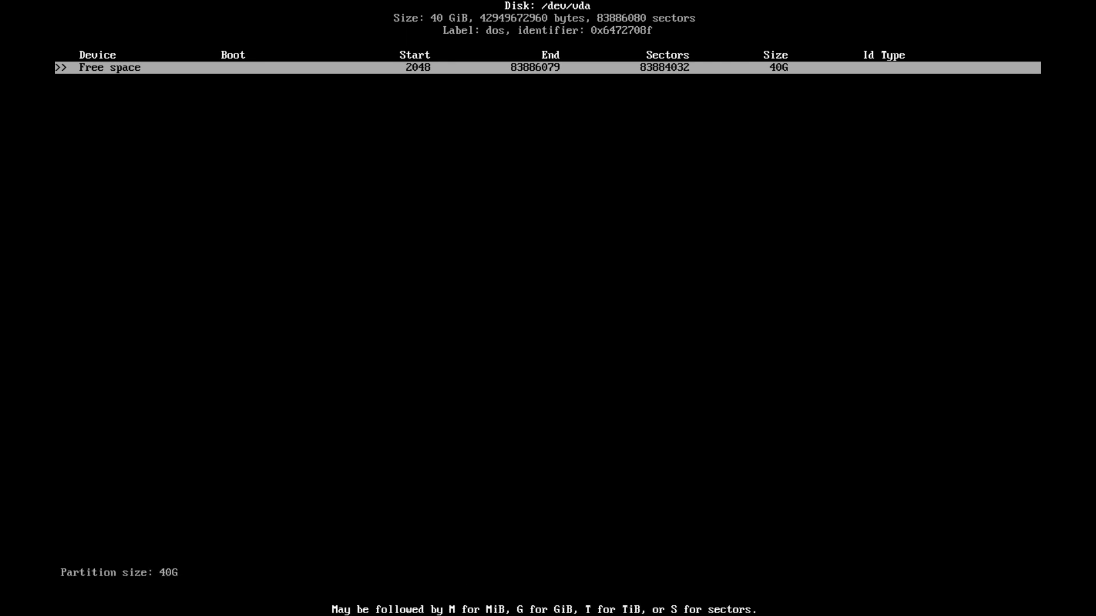
key("BackSpace")
key("BackSpace")
key("BackSpace")
type("512M")
key("Return")
key("Return")
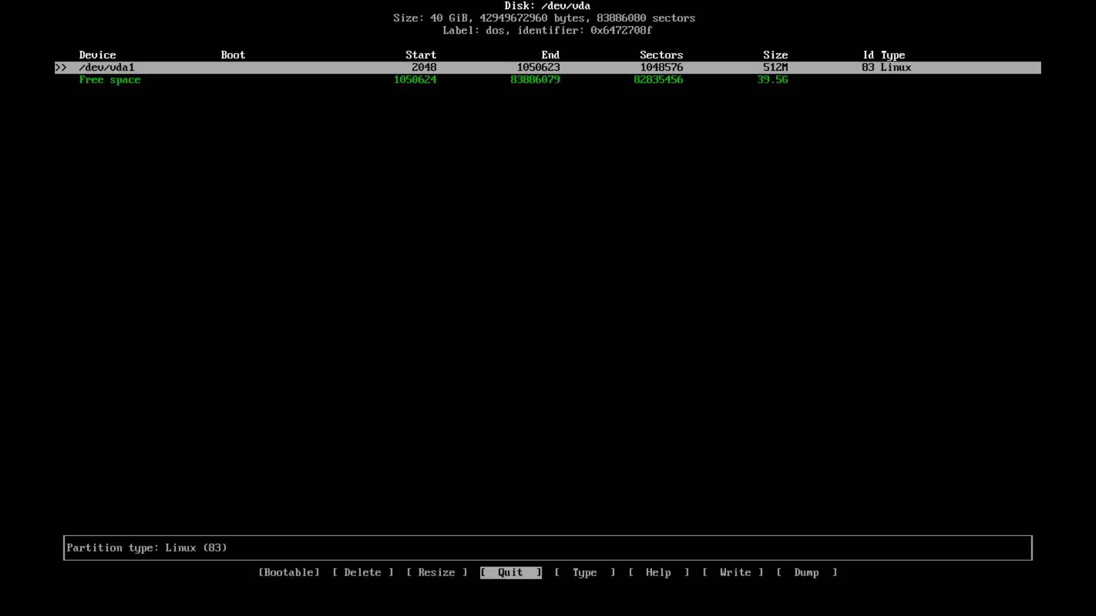
key("b")
key("Down")
key("Return")
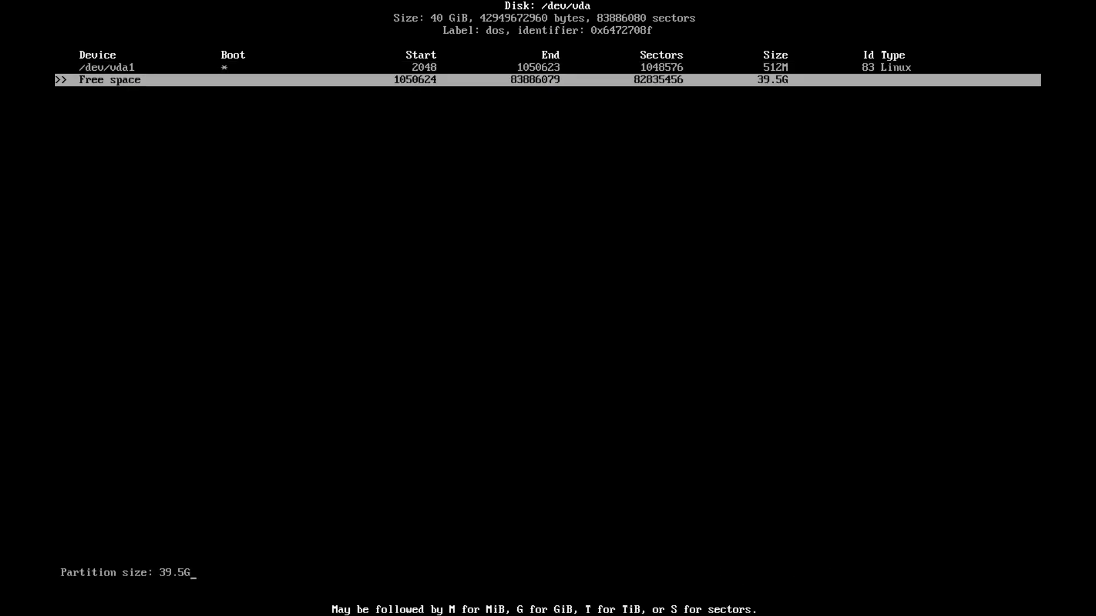
key("Return")
key("Return")
key("Right")
key("Right")
key("Right")
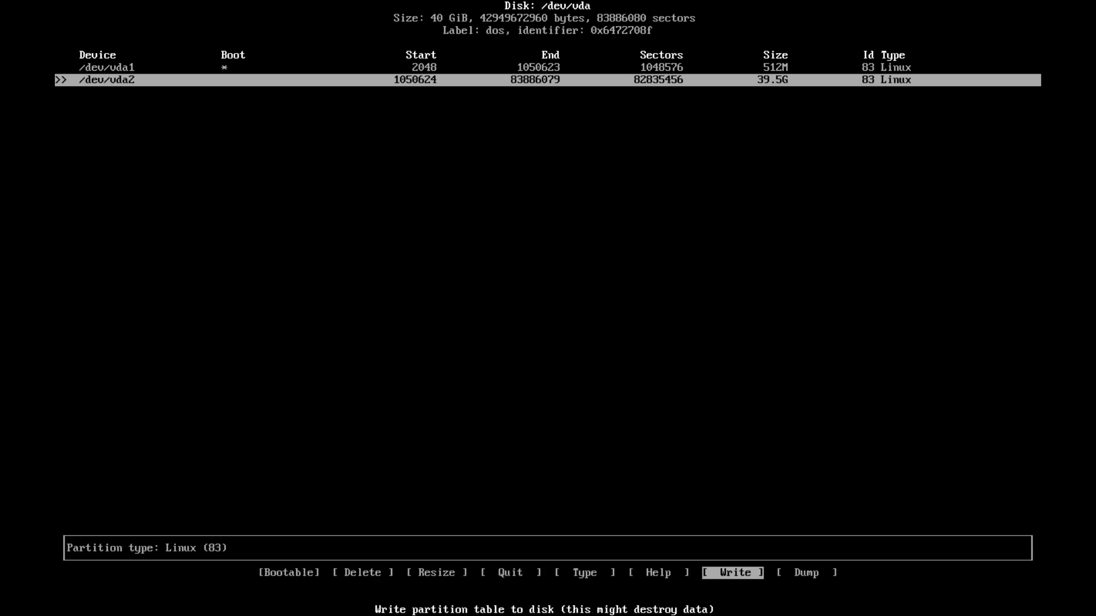
Write the partition table with yes, quit cfdisk, and verify the partitions with lsblk
key("Return")
type("yes")
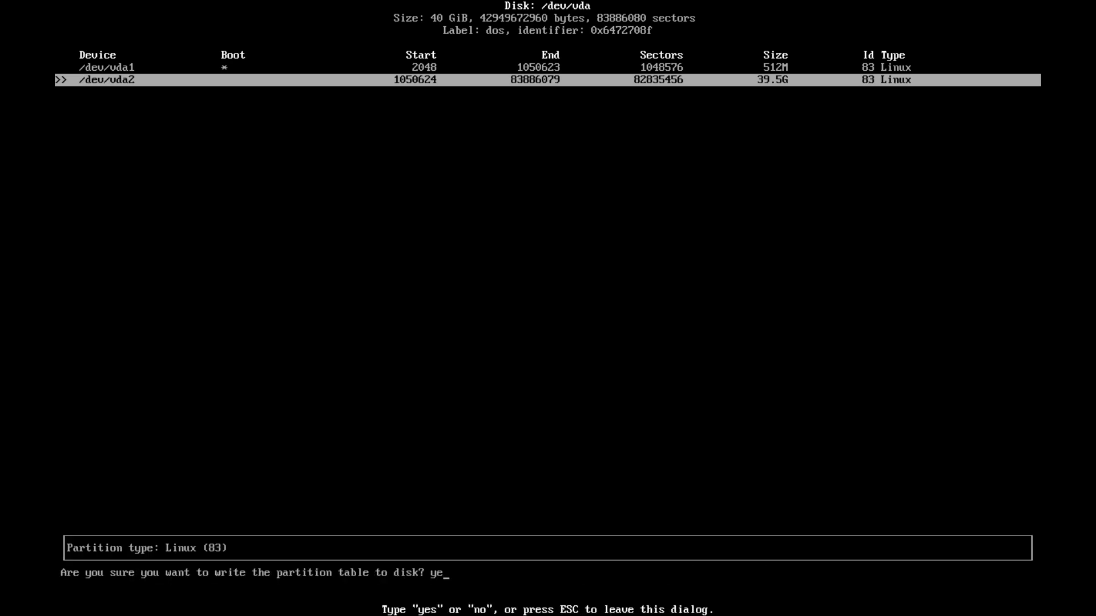
key("Return")
key("Left")
key("Left")
key("Left")
key("Return")
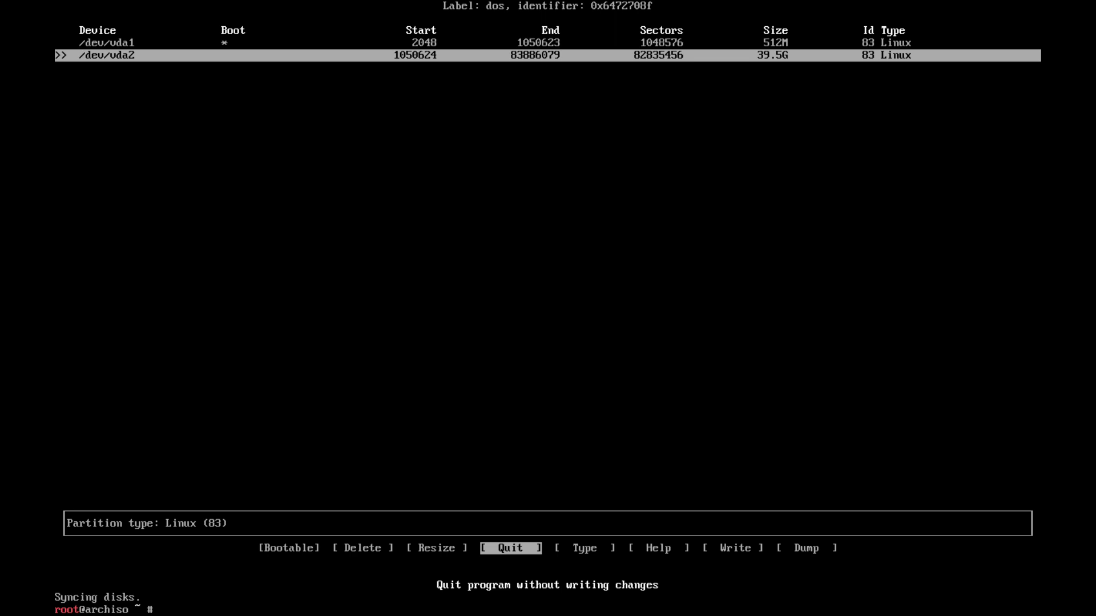
type("lsblk")
key("Return")
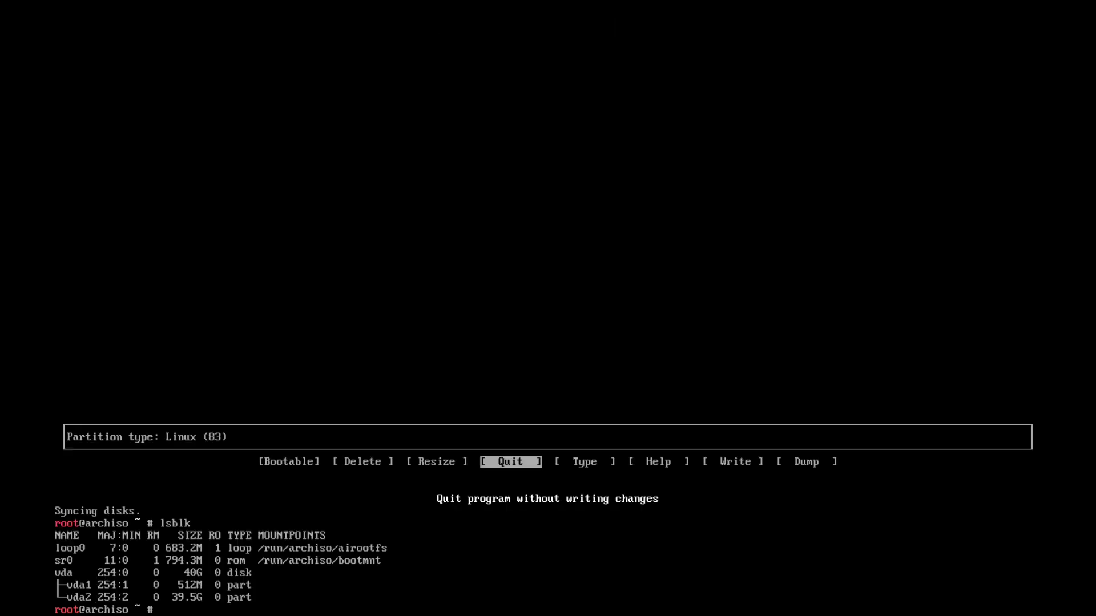
Format /dev/vda1 and /dev/vda2 as ext4 with mkfs.ext4
type(",ldor")
key("ctrl+u")
type("mkfs.ext")
type("4")
type(" /dev/seda")
key("BackSpace")
key("BackSpace")
key("BackSpace")
key("BackSpace")
type("vda1")
key("Return")
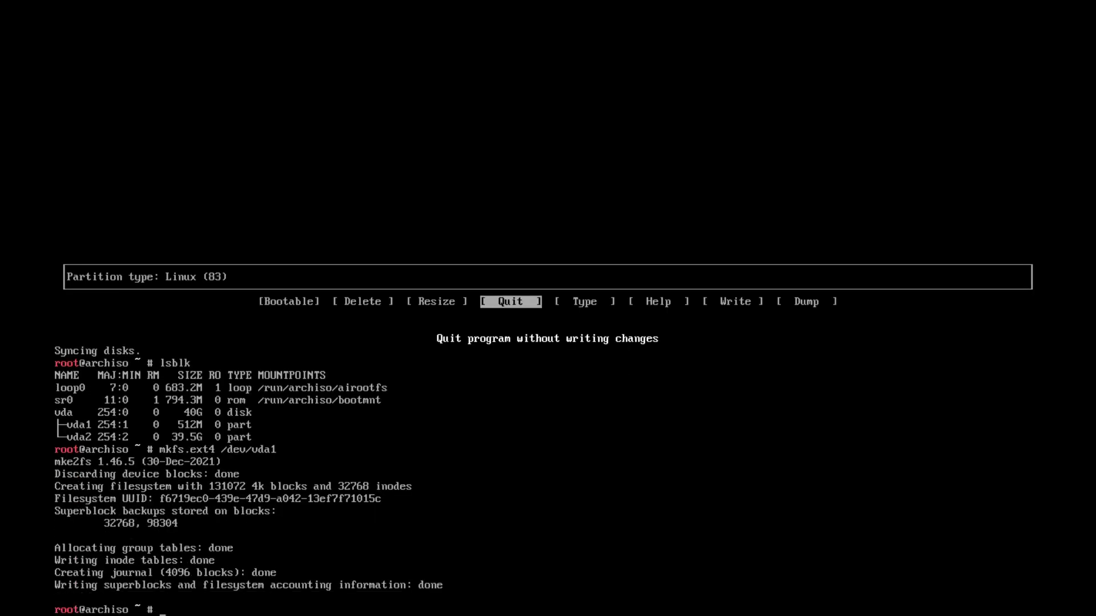
key("Up")
key("BackSpace")
type("2")
key("Return")
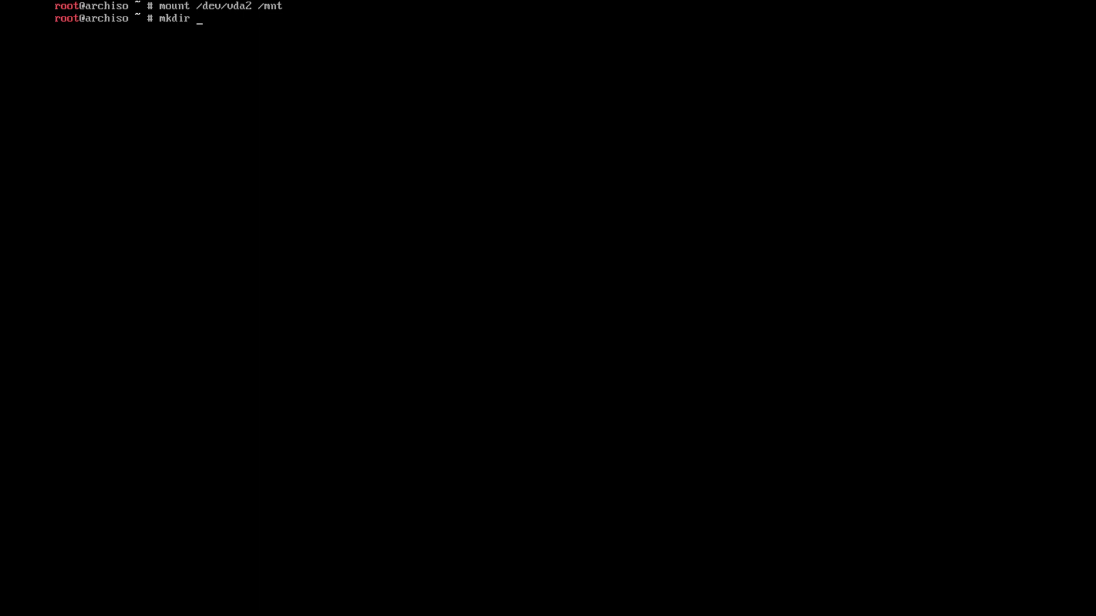
Create /mnt/boot, mount /dev/vda1 on it, and check the mountpoints with lsblk
type("/mnt/boot")
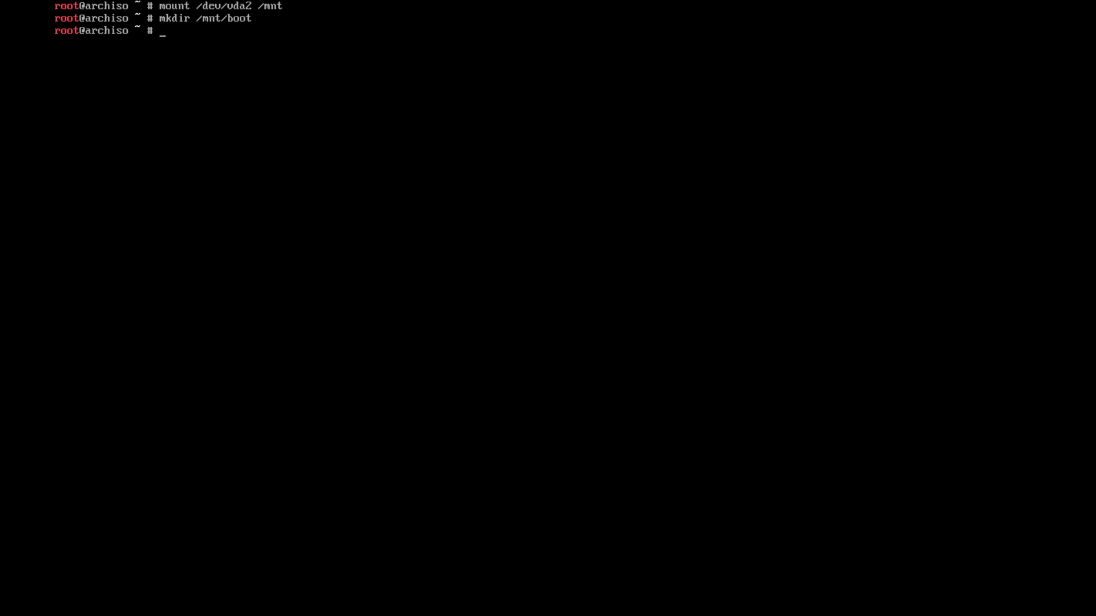
type("mpunt")
key("BackSpace")
key("BackSpace")
key("BackSpace")
key("BackSpace")
type("ount /dev/sv")
key("BackSpace")
key("BackSpace")
type("vda1 /mnt/boot")
key("Return")
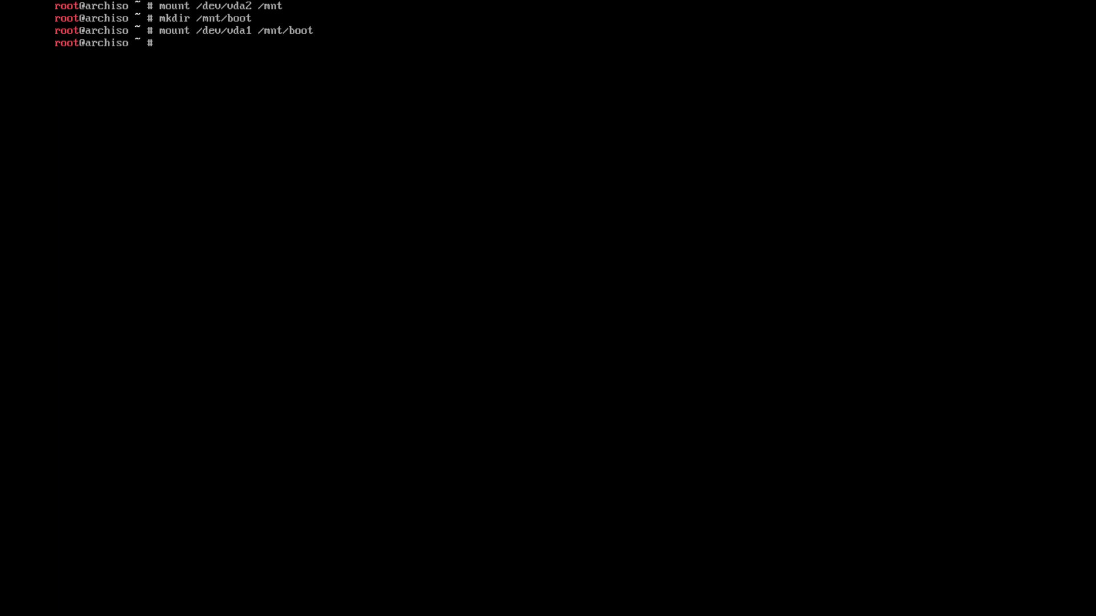
type("lsblk")
key("Return")
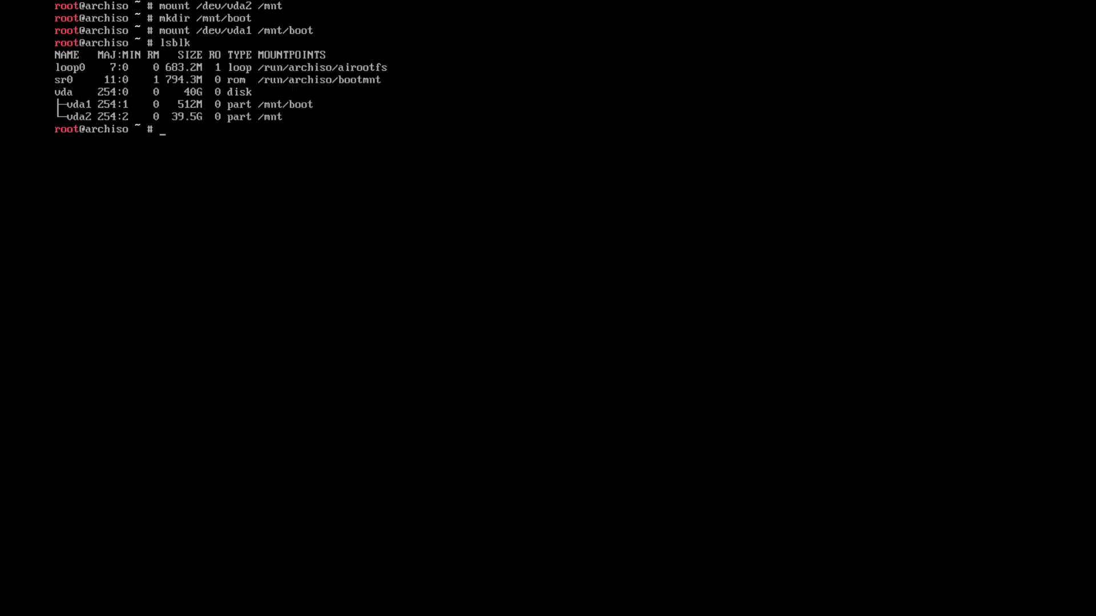
type("pacstraip")
key("BackSpace")
key("BackSpace")
Pacstrap base, base-devel, linux, linux-firmware and vim into /mnt
type("p")
type(" /m,")
type("nt base bas")
type("e-")
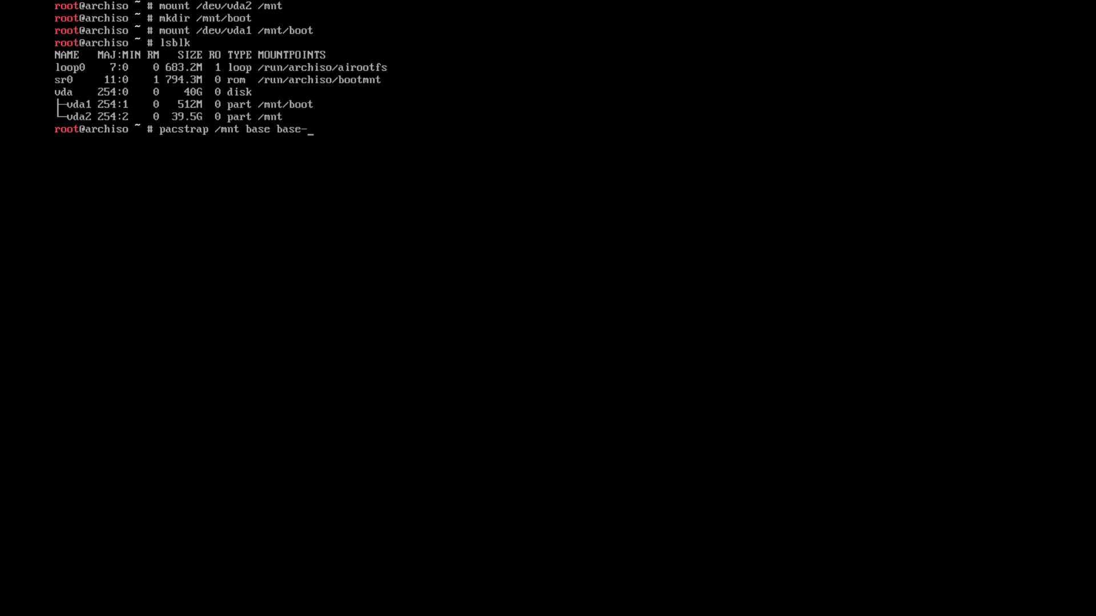
type("devel linux linux-firmware")
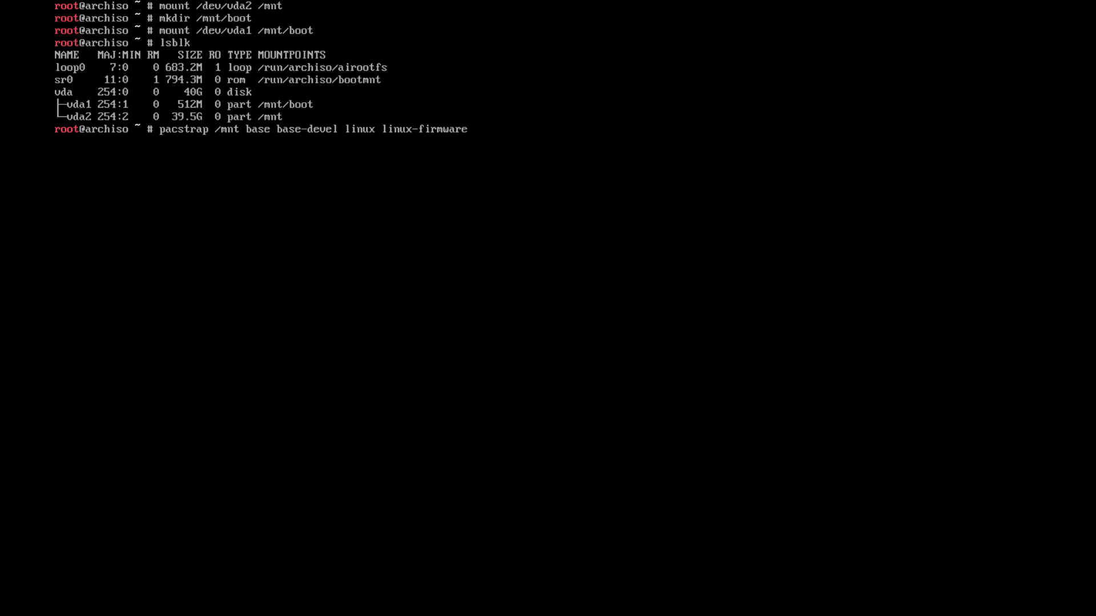
type(" vim")
key("Return")
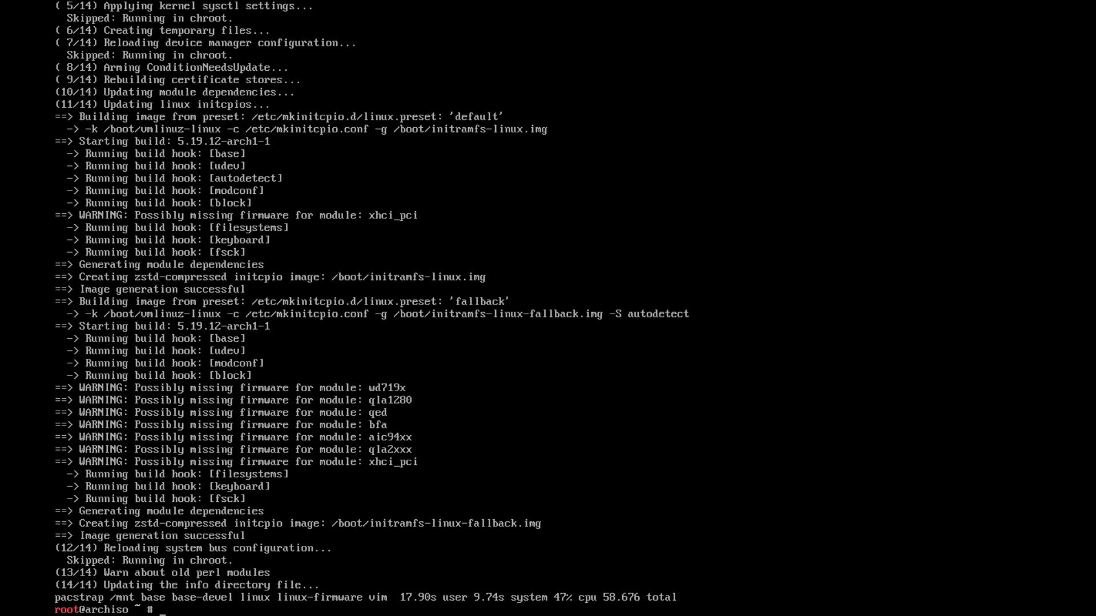
Append UUID-based fstab entries for /mnt to /mnt/etc/fstab with genfstab -U
type("genfstab -U .//mnt >> /mnt/etc")
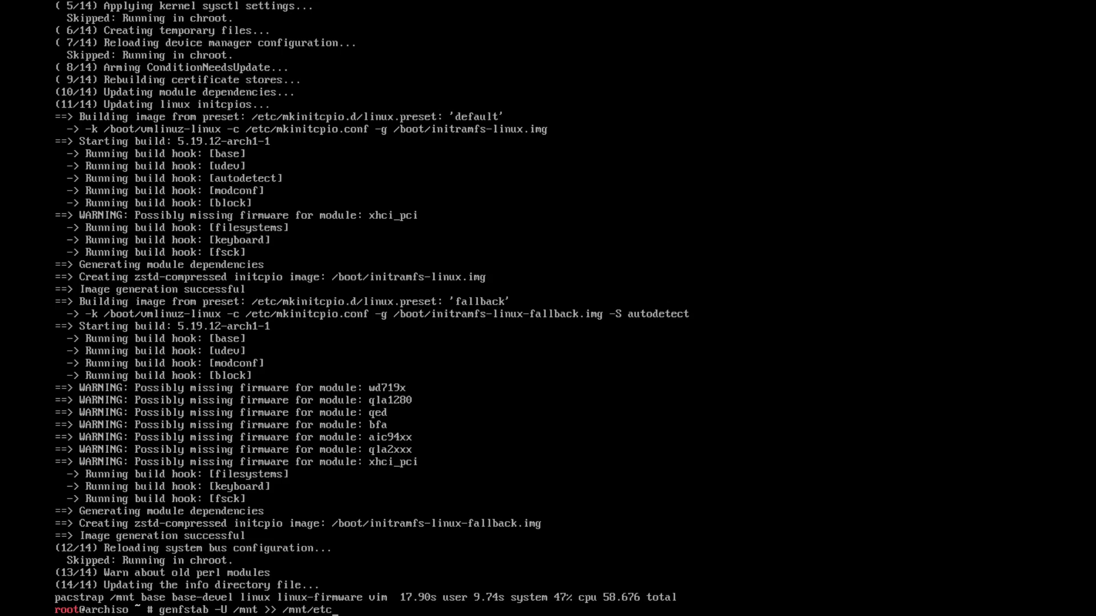
type("/fstab")
key("Return")
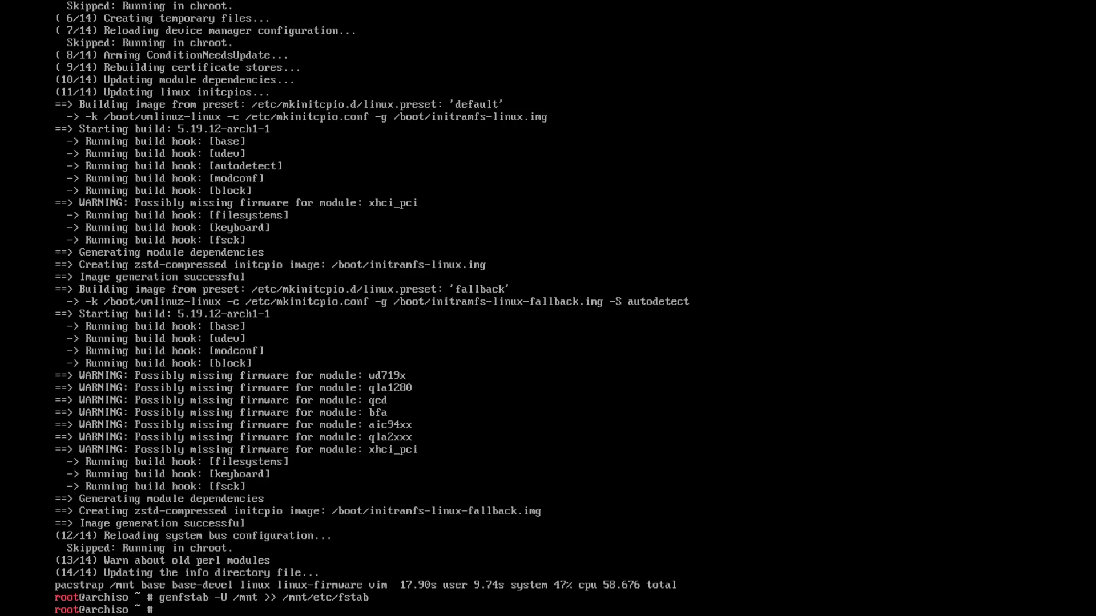
Try a bare arch-chroot, which fails with no directory specified, and recall it
type("arch-chroot")
key("Return")
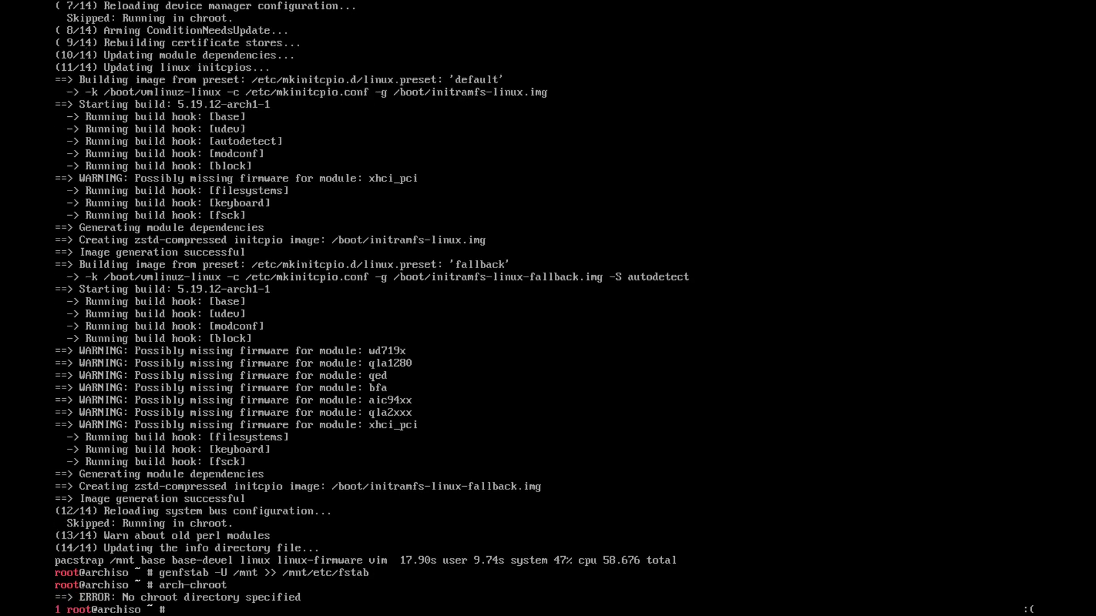
key("Up")
Chroot into /mnt with /bin/bash and install networkmanager and grub via pacman
type("/m,")
type("nt  ")
type("/bin/")
type("bash")
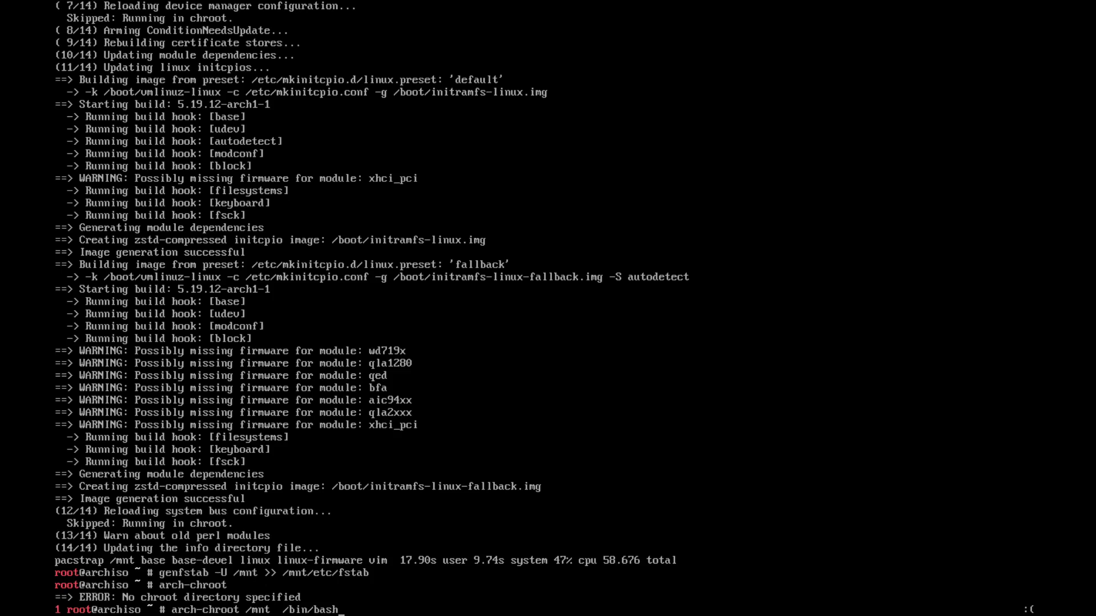
key("Return")
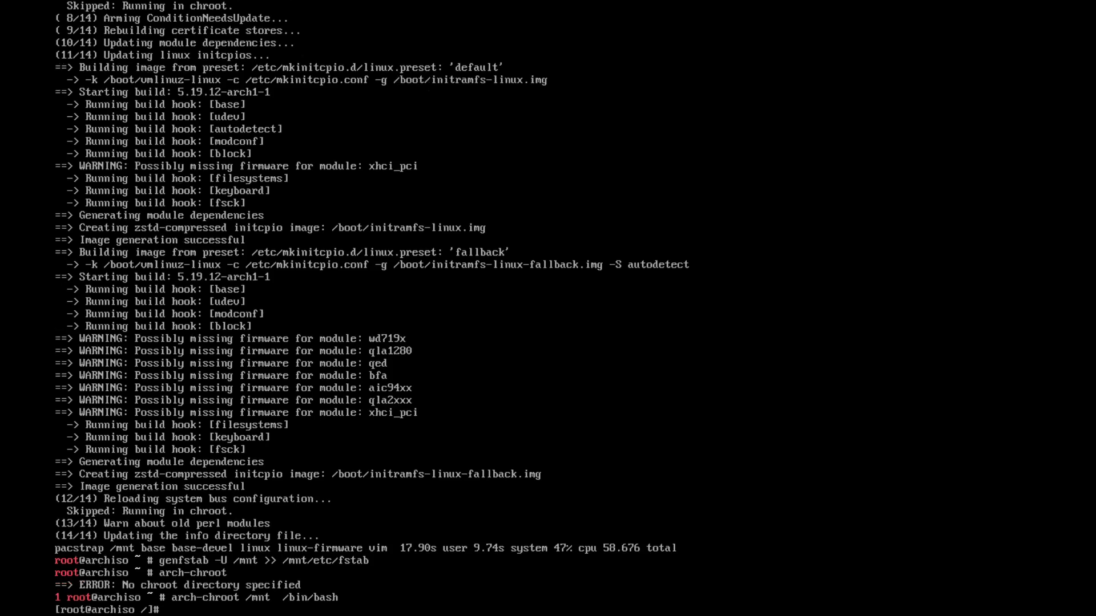
type("pacman -S networkmanager gr")
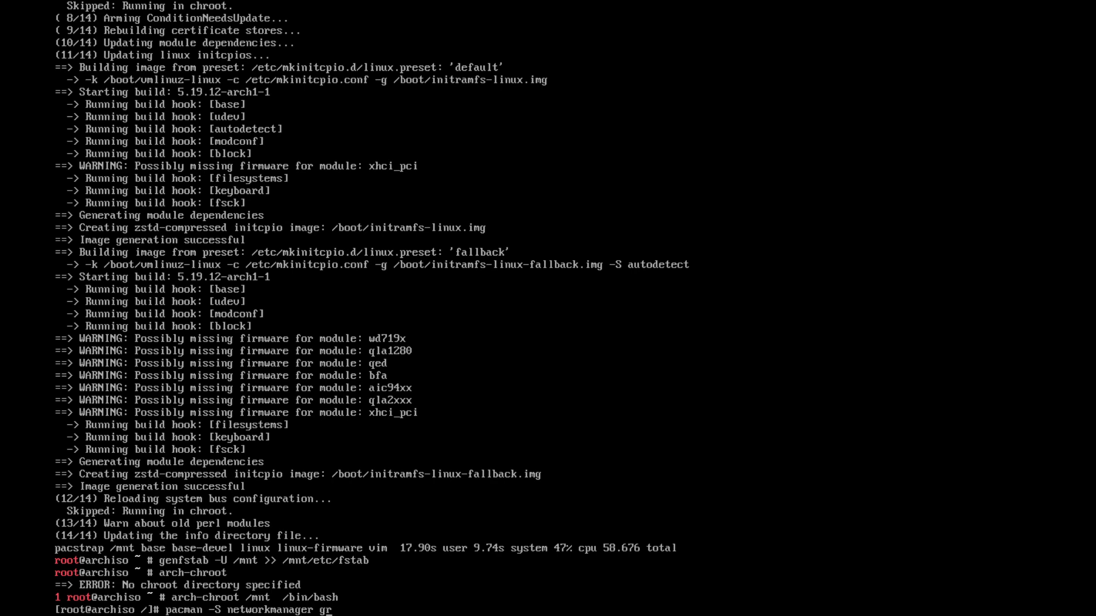
type("ub")
key("Return")
type("yt")
key("Return")
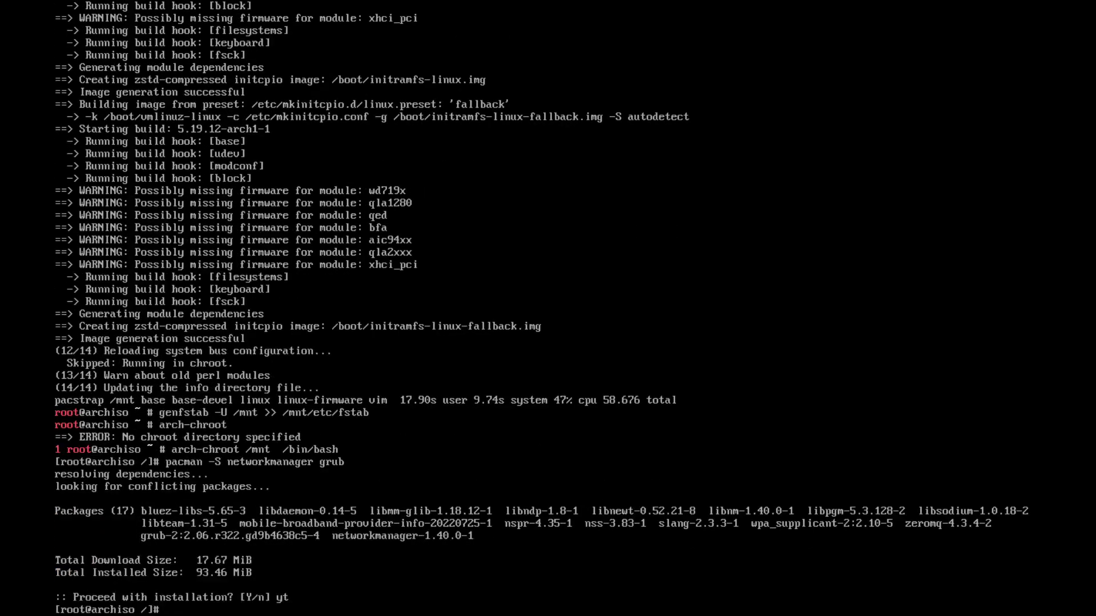
key("Up")
key("Return")
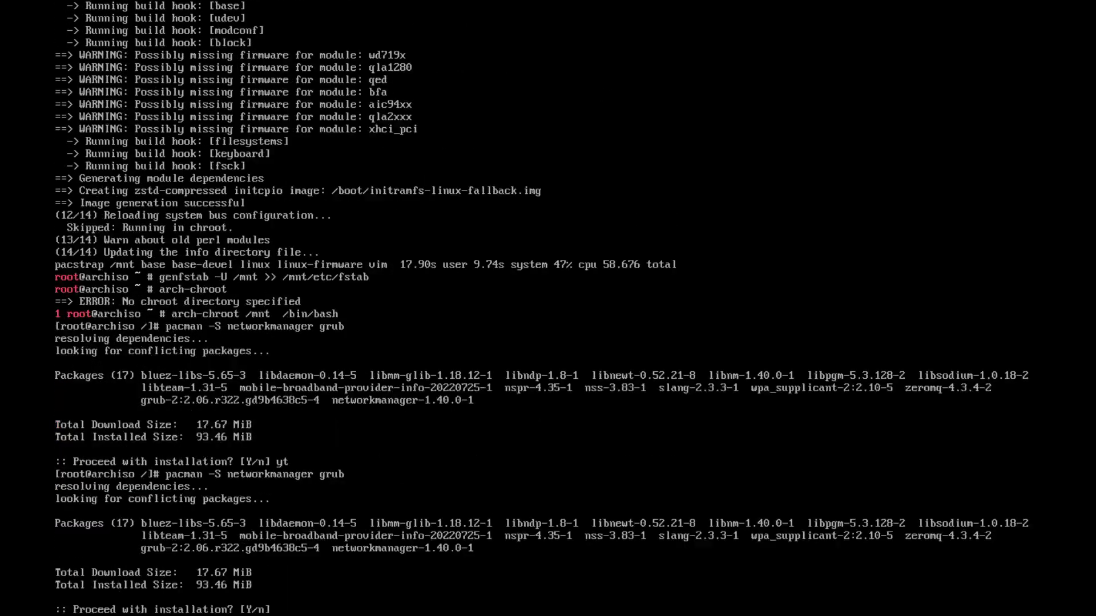
type("y")
key("Return")
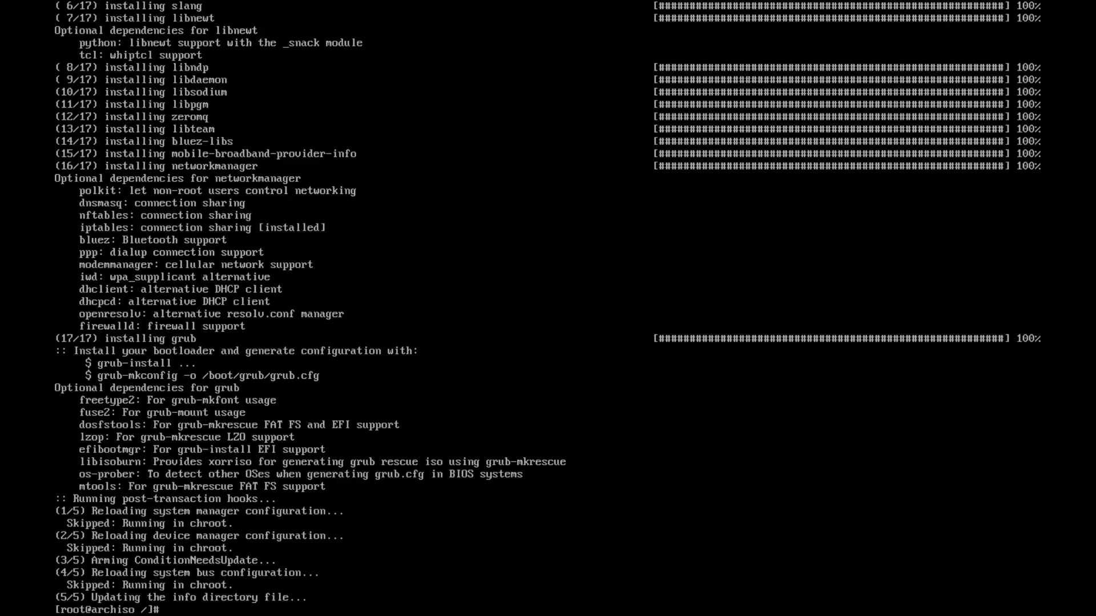
Start entering the systemctl enable command for the network service
type("system")
key("BackSpace")
key("BackSpace")
key("BackSpace")
key("BackSpace")
key("BackSpace")
key("BackSpace")
key("BackSpace")
type("sys")
type("temctl")
type(" enable")
type(" ne")
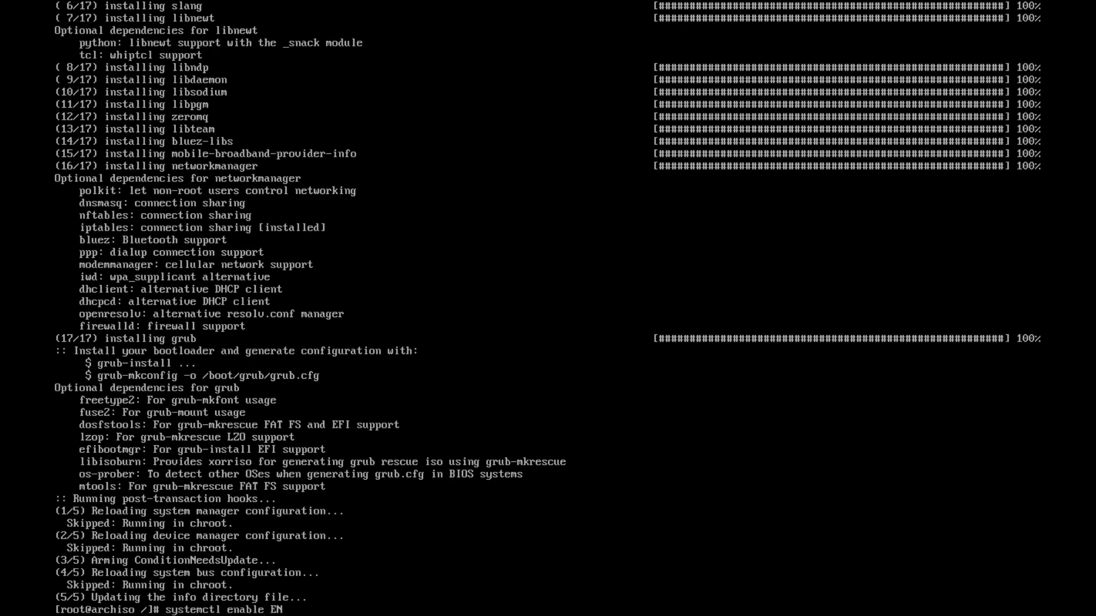
Enable NetworkManager at boot with systemctl enable NetworkManager
key("BackSpace")
key("BackSpace")
type("ne")
key("BackSpace")
key("BackSpace")
type("NetworkManager")
key("Return")
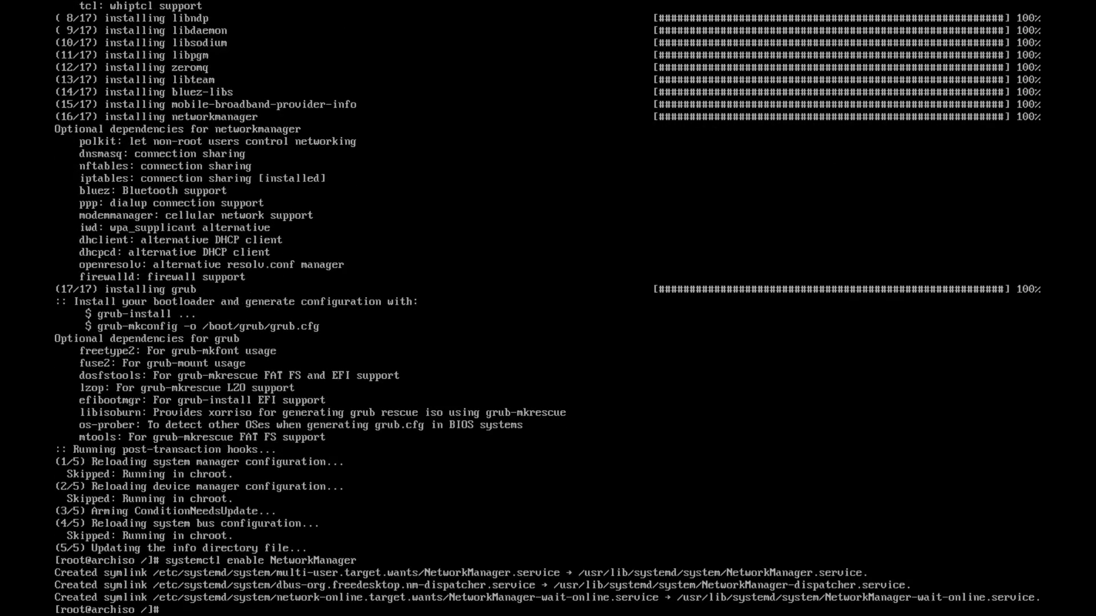
Install the GRUB bootloader onto /dev/vda with grub-install
type("grub-install /dev/sda")
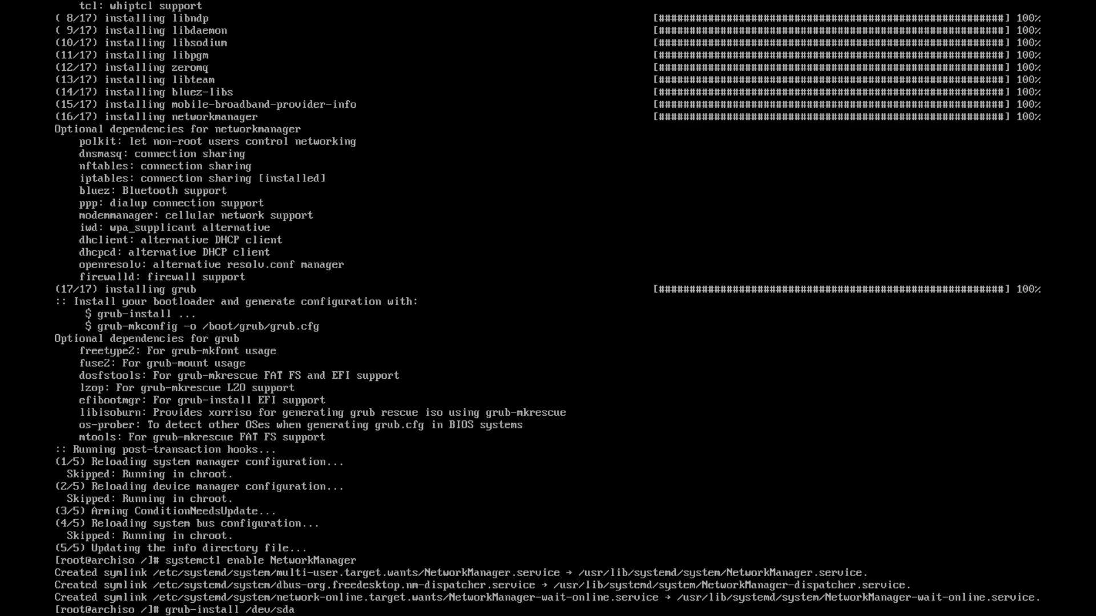
key("BackSpace")
key("BackSpace")
type("vda")
key("Return")
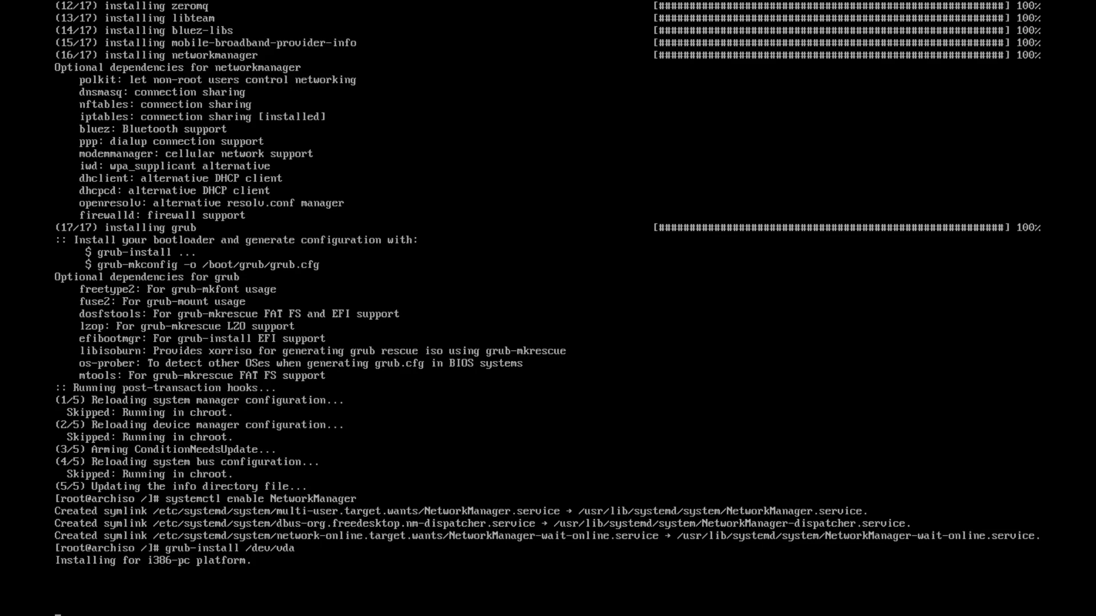
Switch to the tty2 console and log in there as root
key("alt+F2")
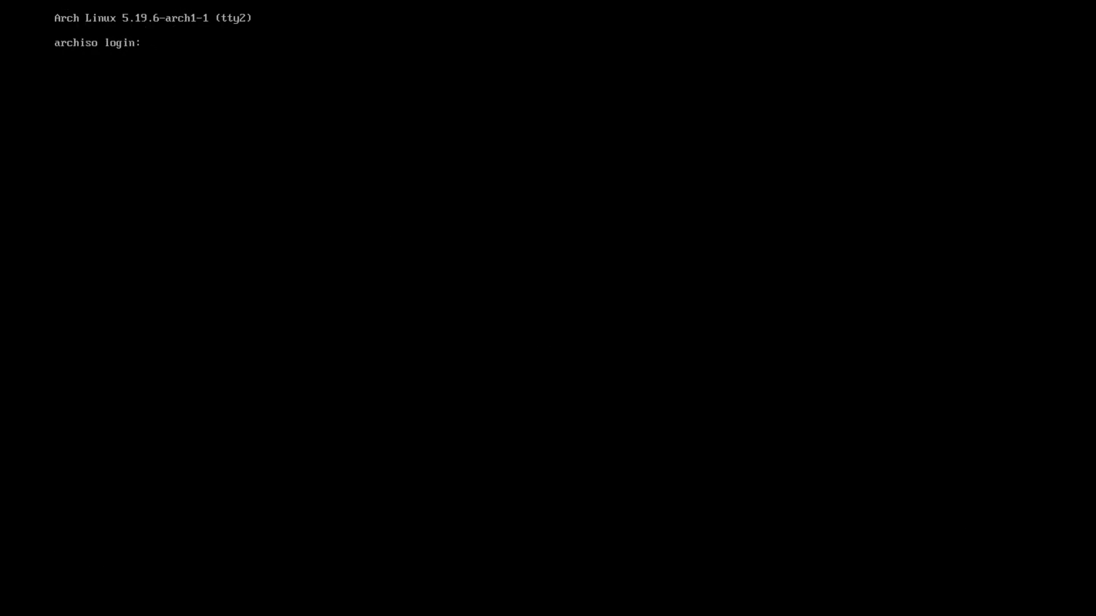
key("alt+F1")
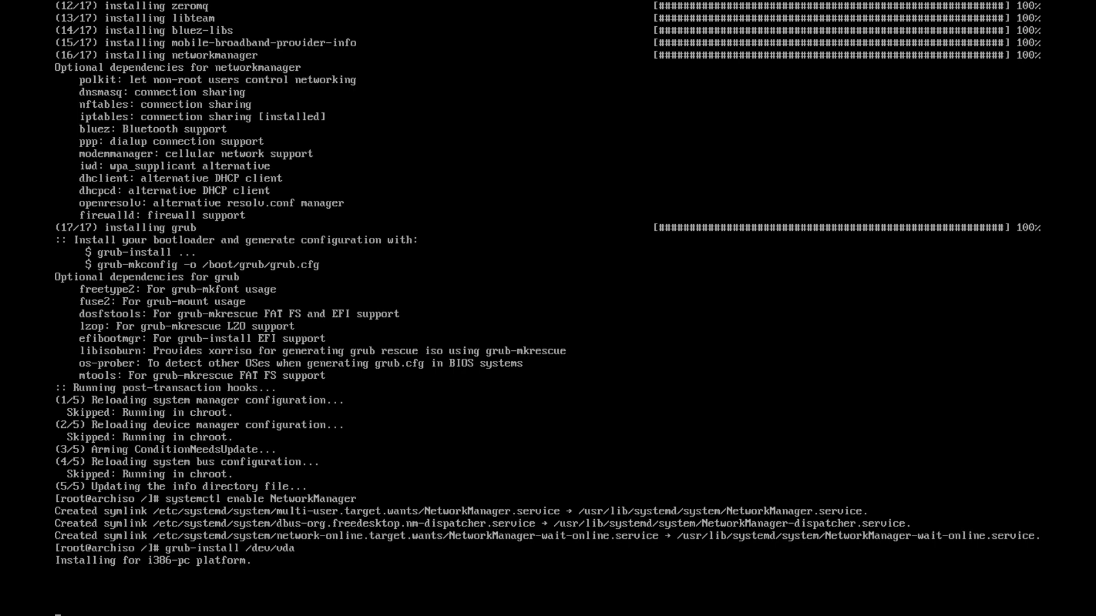
key("alt+F2")
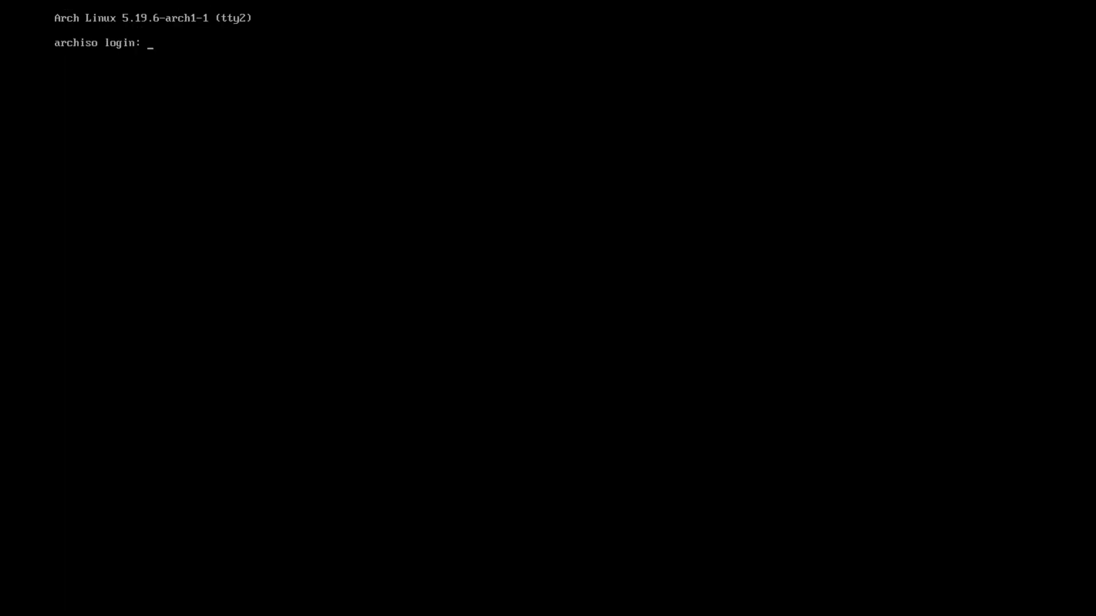
type("root")
key("Return")
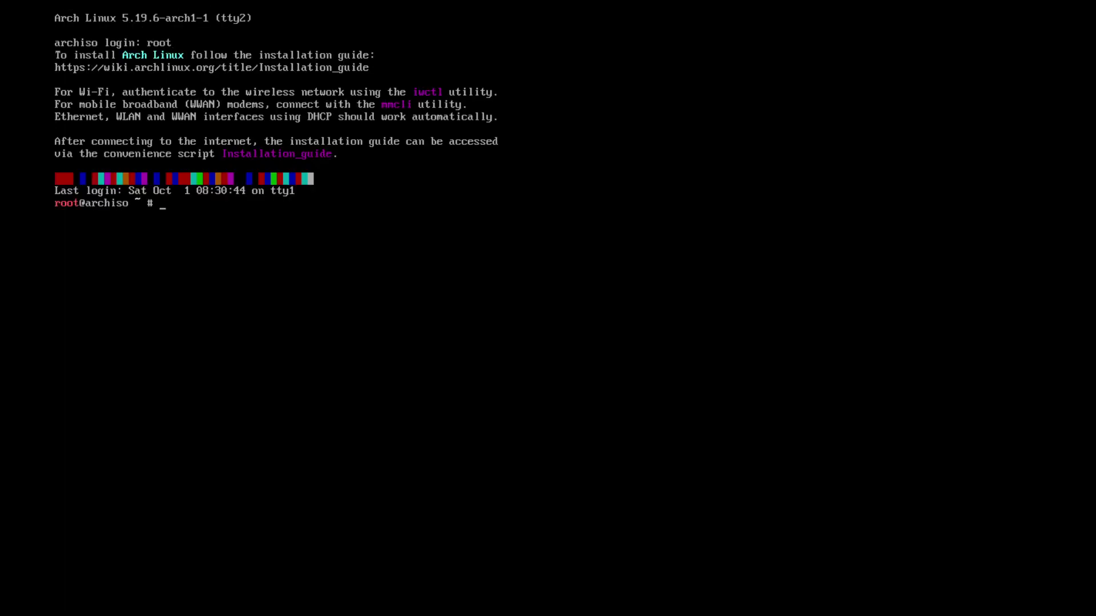
List the vda disk on tty2, confirm grub-install succeeded on tty1, and begin grub-mkconfig
type("lsblk")
key("Return")
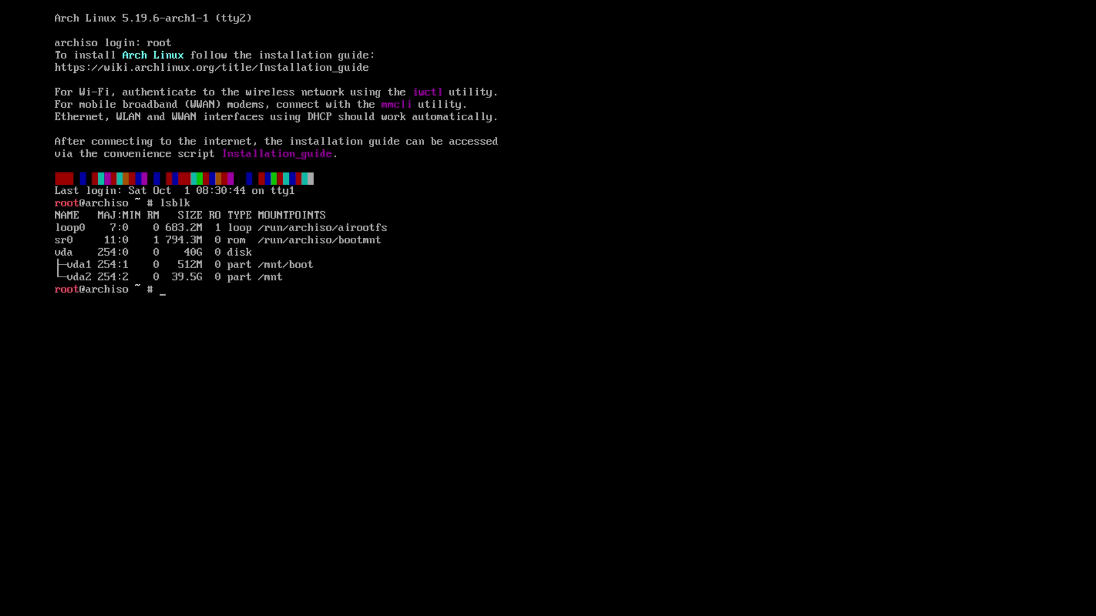
key("alt+F1")
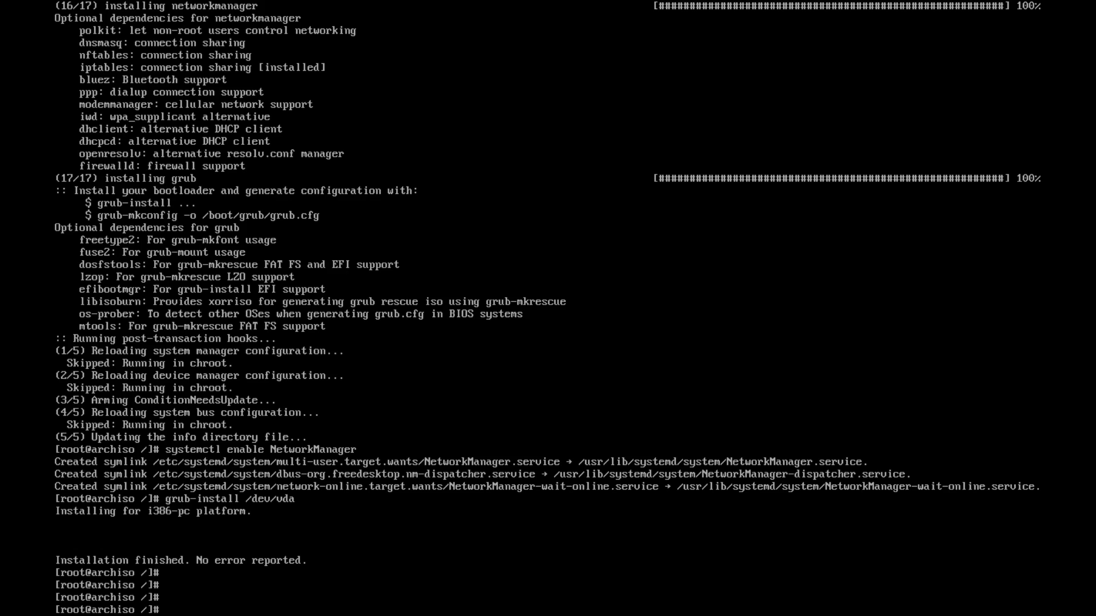
key("Up")
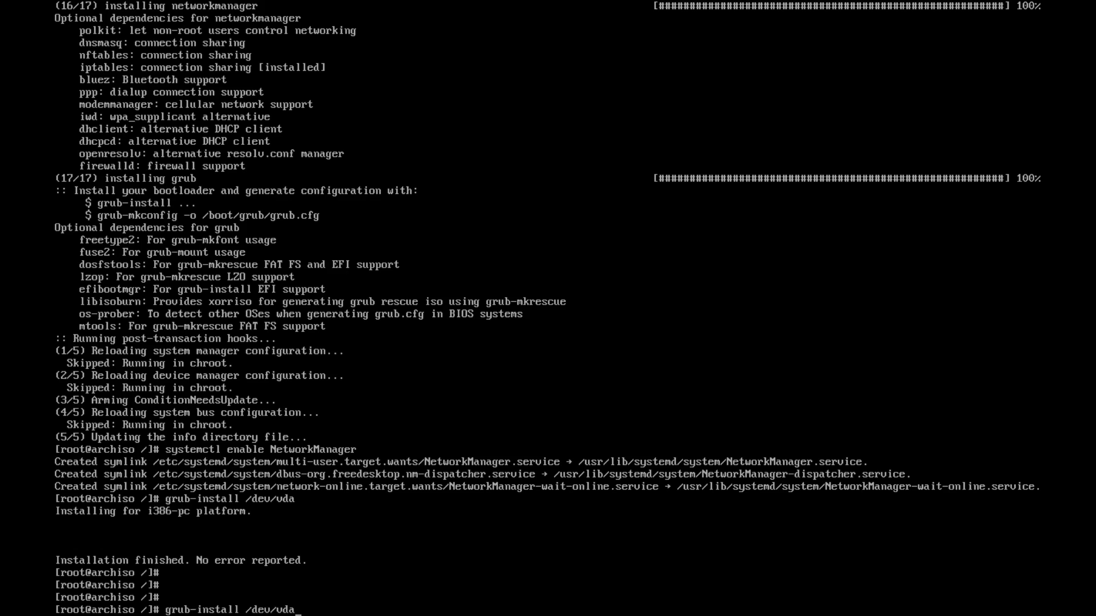
key("Down")
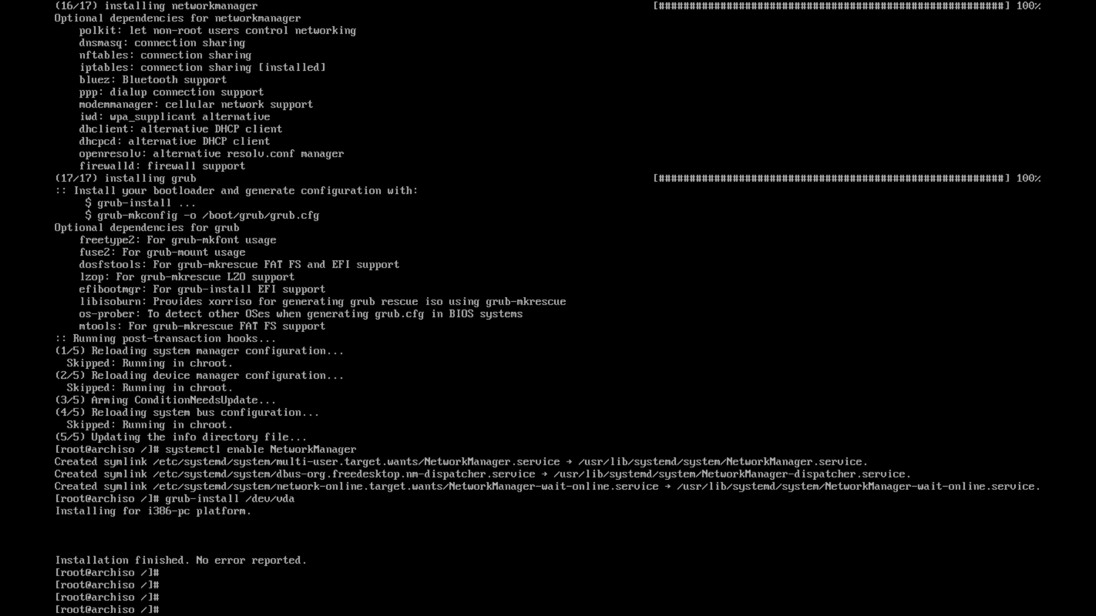
type("grub-mkconfig -o /boot/gr")
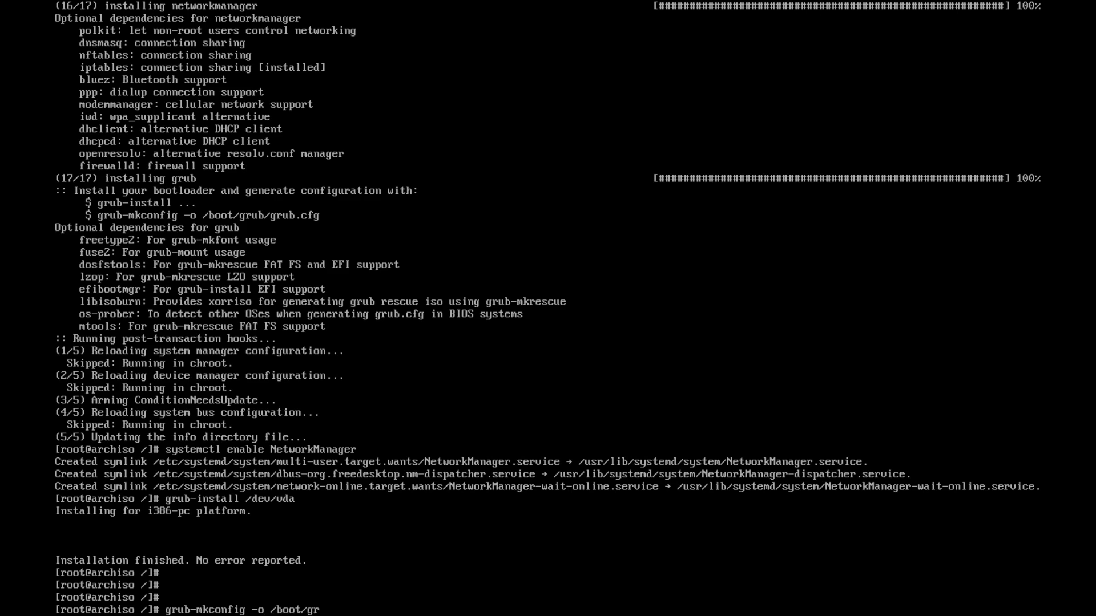
type("ub.grub.cfg")
Generate /boot/grub/grub.cfg, set the root password with passwd, and start editing /etc/locale.gen in vim
key("Return")
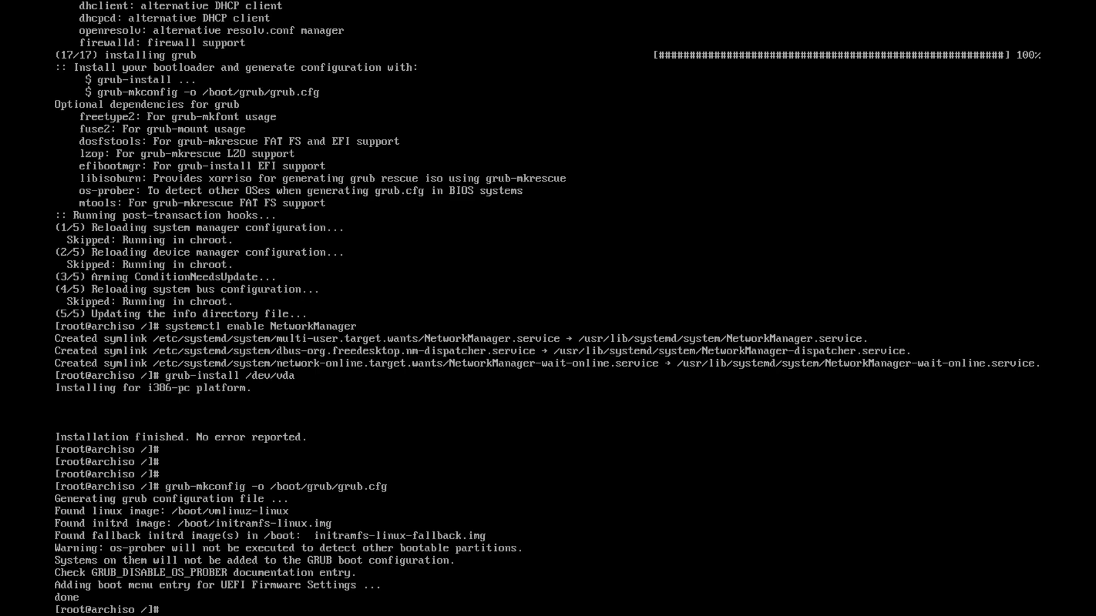
type("passwd")
key("Return")
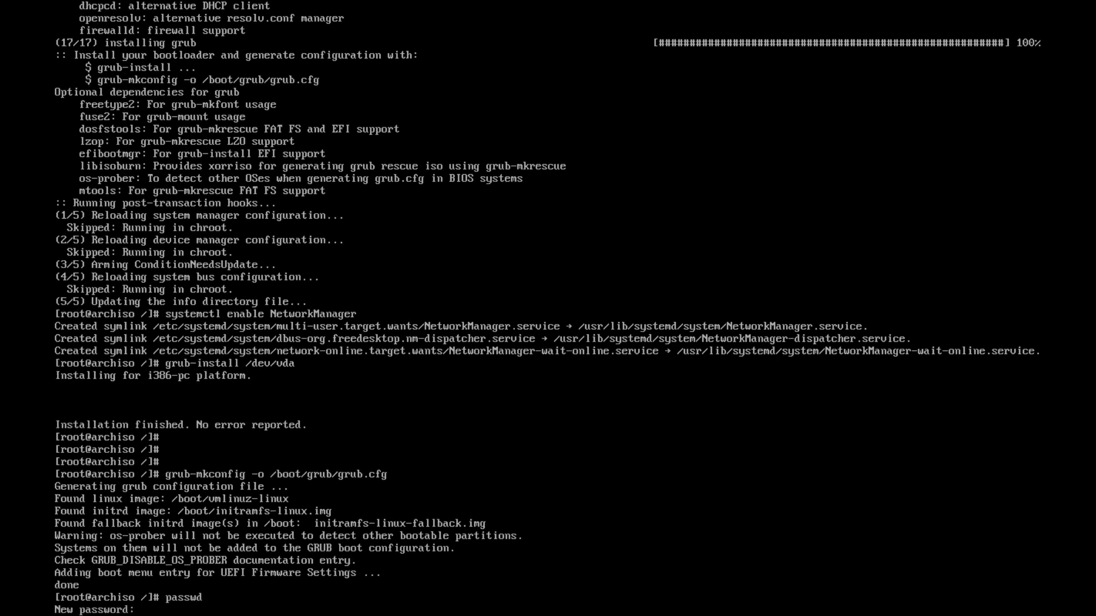
key("Return")
key("Return")
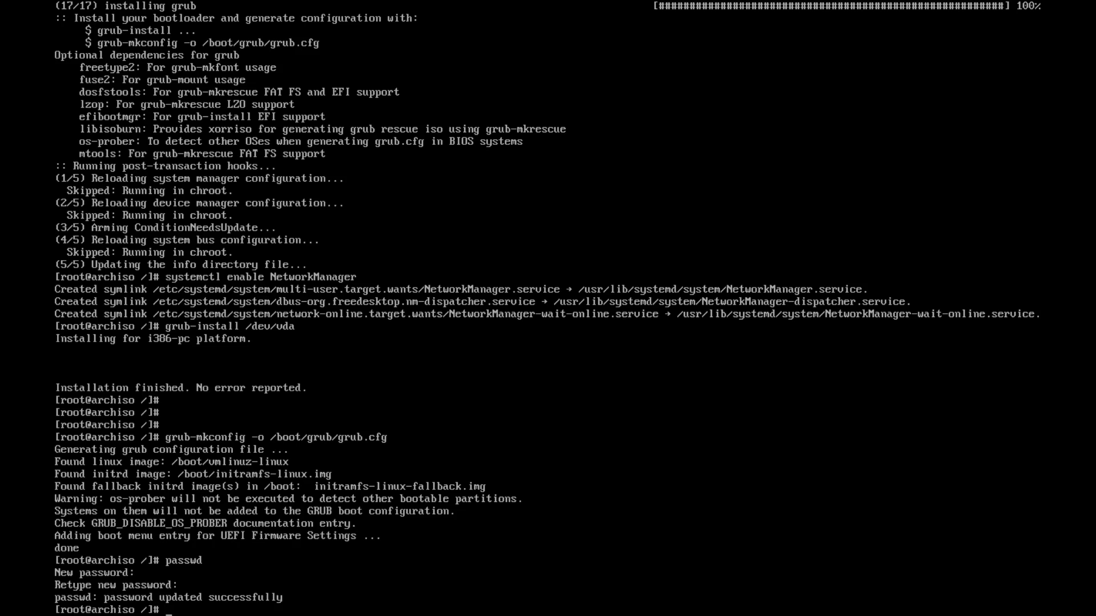
type("vim /etc/locale.gen")
Open /etc/locale.gen in vim and move to the #en_US.UTF-8 UTF-8 line
key("Return")
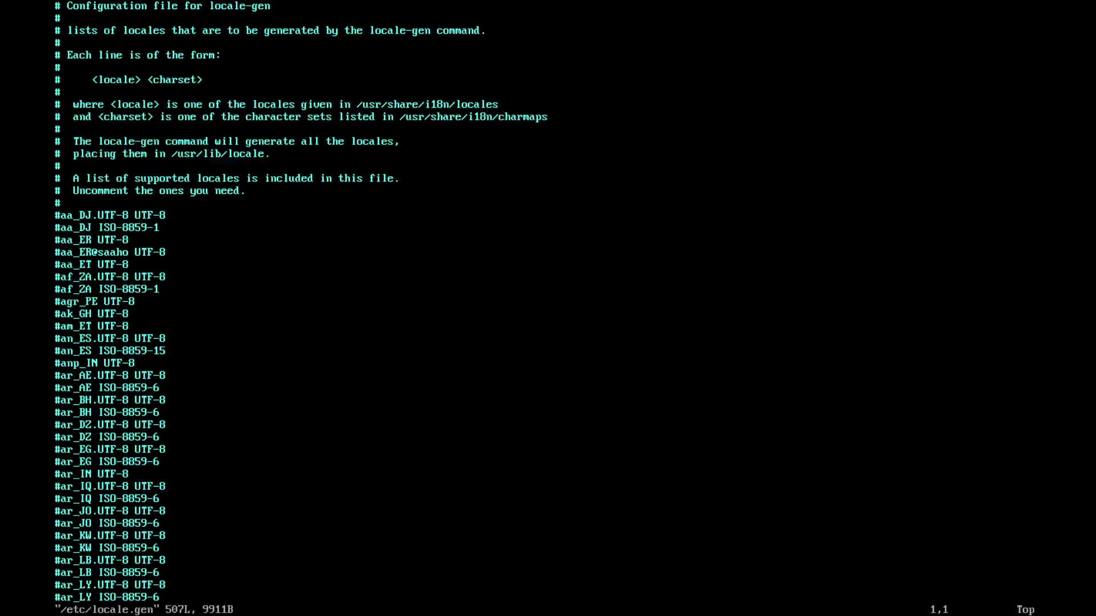
key("Down")
key("Down")
key("Down")
key("Down")
key("Down")
key("Down")
key("Down")
key("Down")
key("Down")
key("Down")
key("Down")
key("Down")
key("Down")
key("Down")
key("Down")
key("Down")
key("i")
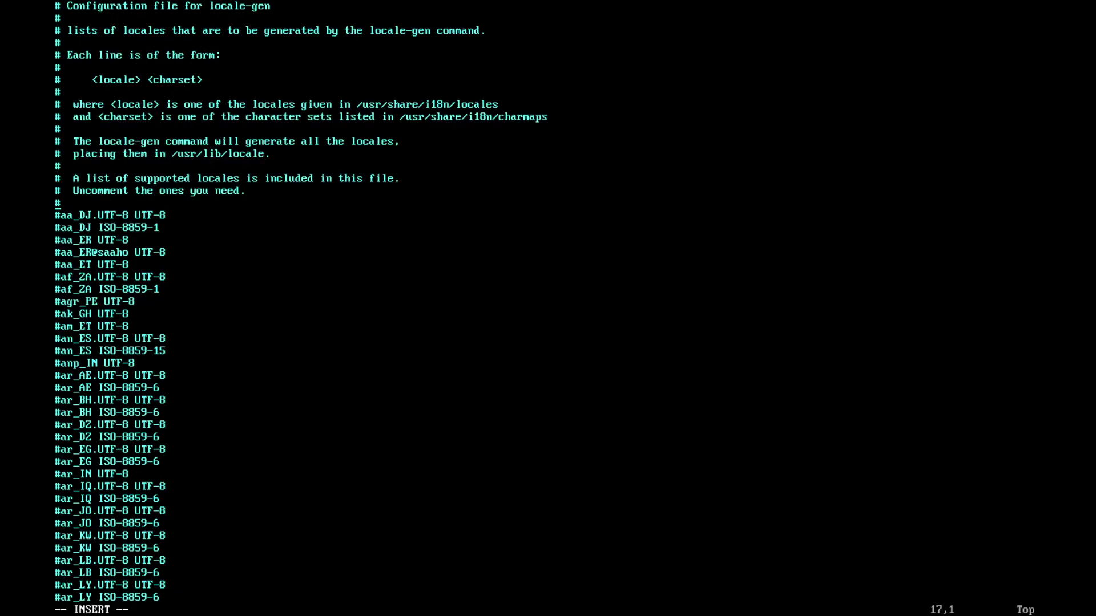
key("Down")
key("Down")
key("Down")
key("Down")
key("Down")
key("Down")
key("Down")
key("Down")
key("Down")
key("Down")
key("Down")
key("Down")
key("Down")
key("Down")
key("Down")
key("Down")
key("Down")
key("Down")
key("Down")
key("Down")
key("Down")
key("Down")
key("Down")
key("Down")
key("Down")
key("Down")
key("Down")
key("Down")
key("Down")
key("Down")
key("Down")
key("Down")
key("Down")
key("Down")
key("Down")
key("Down")
key("Down")
key("Down")
key("Down")
key("Down")
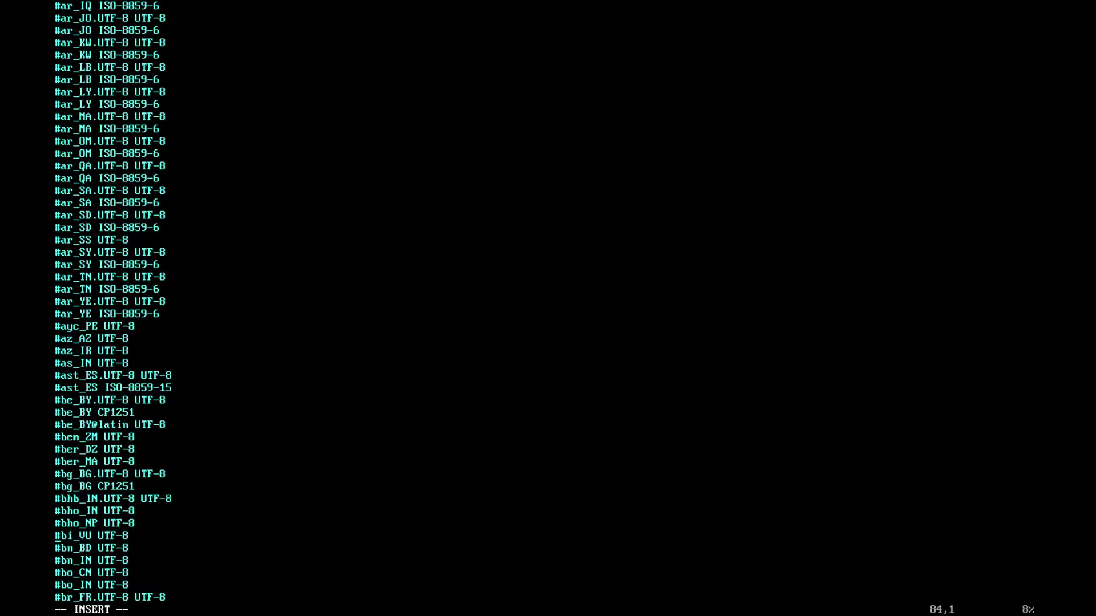
key("Down")
key("Down")
key("Down")
key("Down")
key("Down")
key("Down")
key("Down")
key("Down")
key("Down")
key("Down")
key("Down")
key("Down")
key("Down")
key("Down")
key("Down")
key("Down")
key("Down")
key("Down")
key("Down")
key("Down")
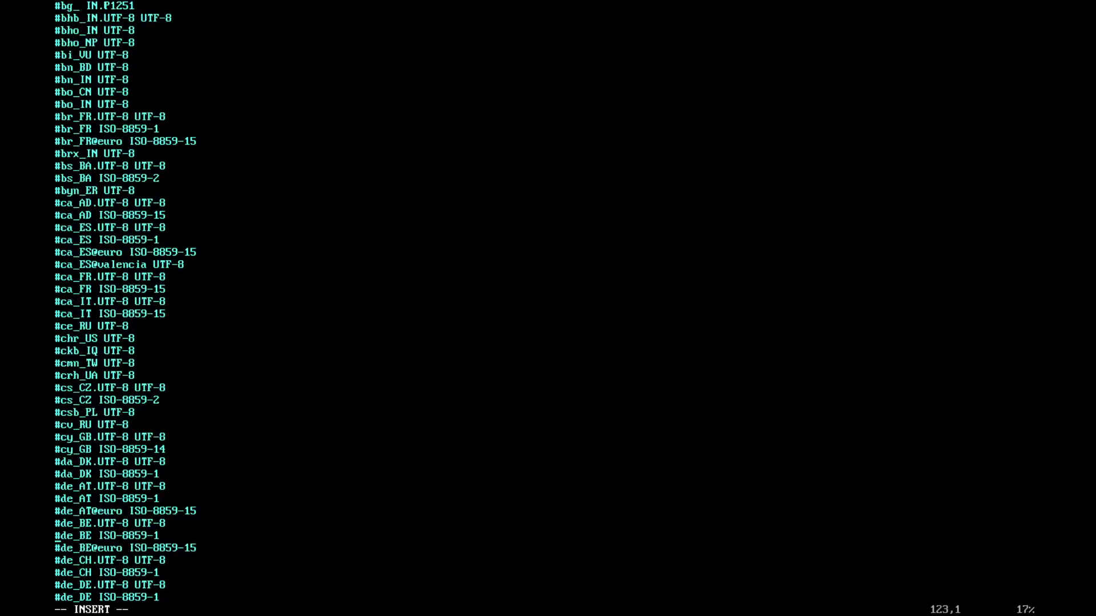
key("Down")
key("Down")
key("Down")
key("Down")
key("Down")
key("Down")
key("Down")
key("Down")
key("Down")
key("Down")
key("Down")
key("Down")
key("Down")
key("Down")
key("Down")
key("Down")
key("Down")
key("Down")
key("Down")
key("Down")
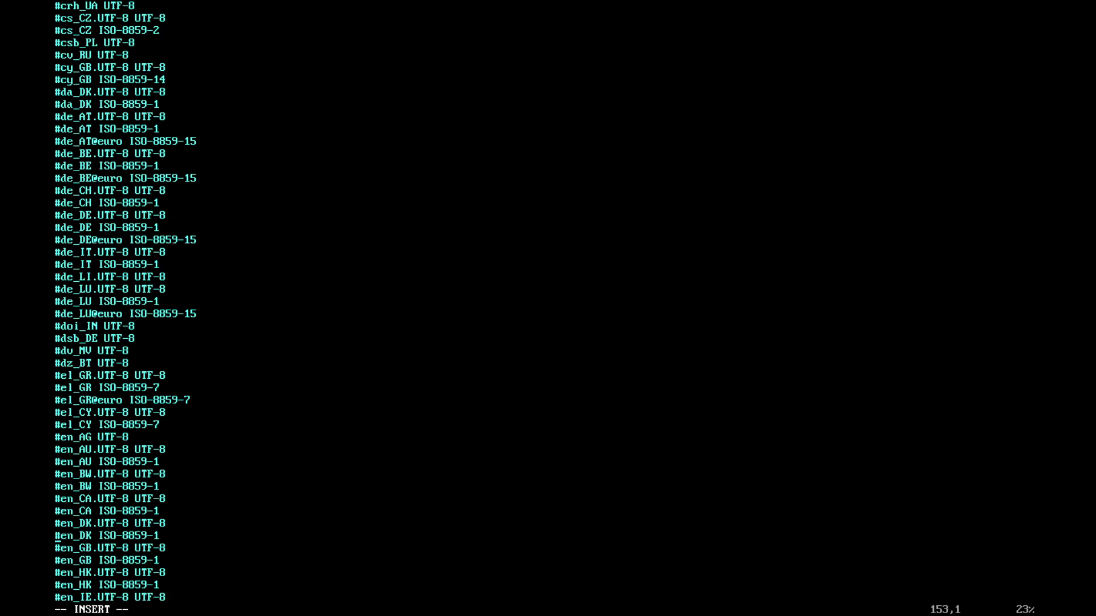
key("Down")
key("Down")
key("Down")
key("Down")
key("Down")
key("Down")
key("Down")
key("Down")
key("Down")
key("Down")
key("Down")
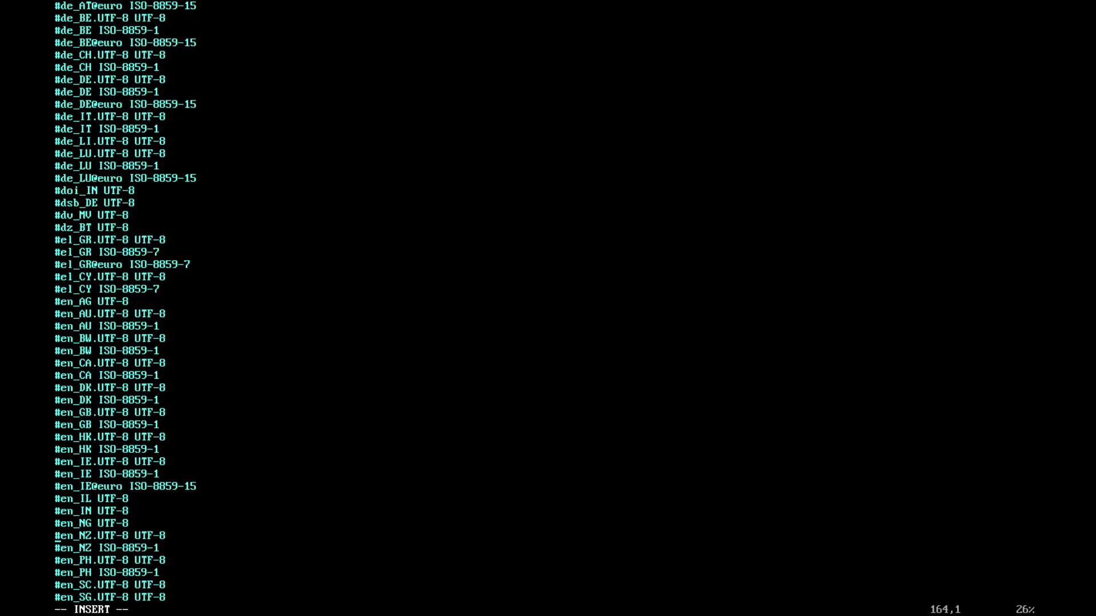
key("Down")
key("Down")
key("Down")
key("Down")
key("Down")
key("Down")
key("Down")
key("Down")
key("Down")
key("Down")
key("Down")
key("Down")
key("Up")
key("Up")
key("Up")
key("Up")
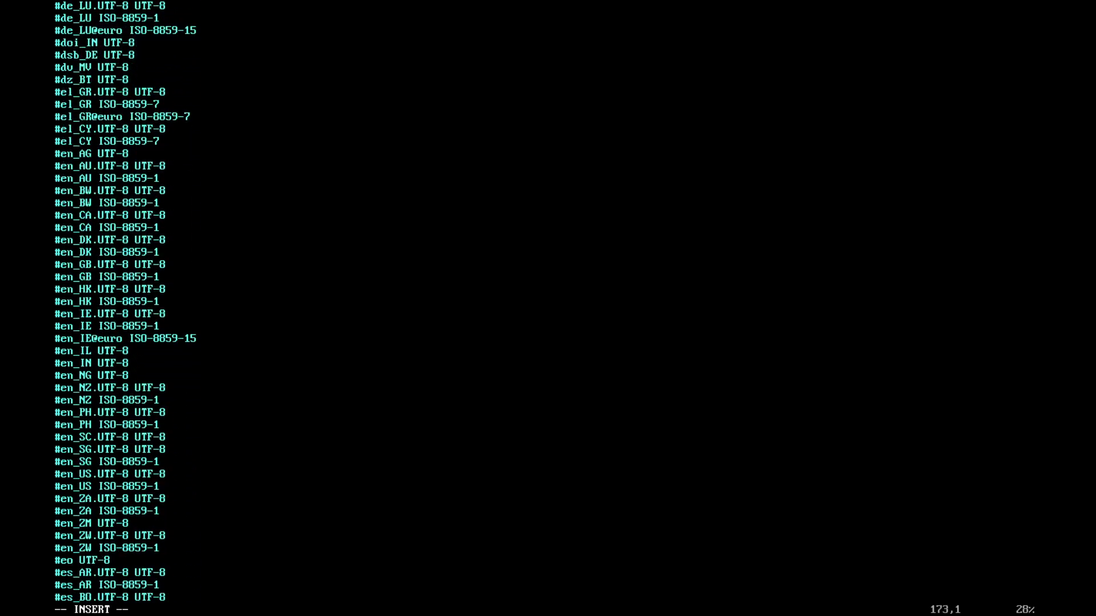
key("Right")
Uncomment en_US.UTF-8 UTF-8, save the file with :wq, and clear the screen
key("BackSpace")
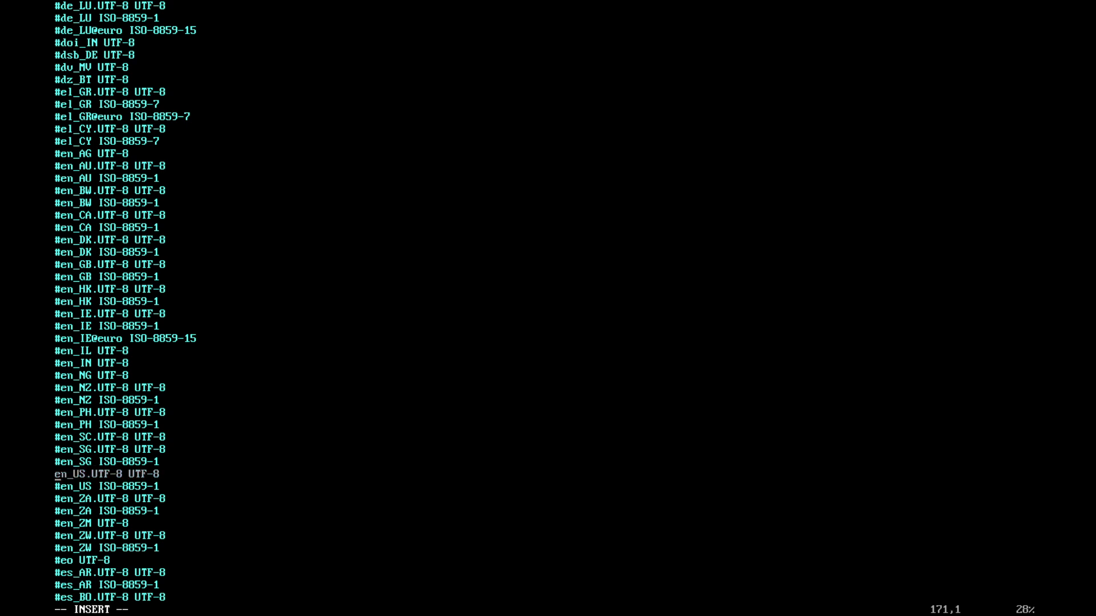
key("Escape")
type(":wq")
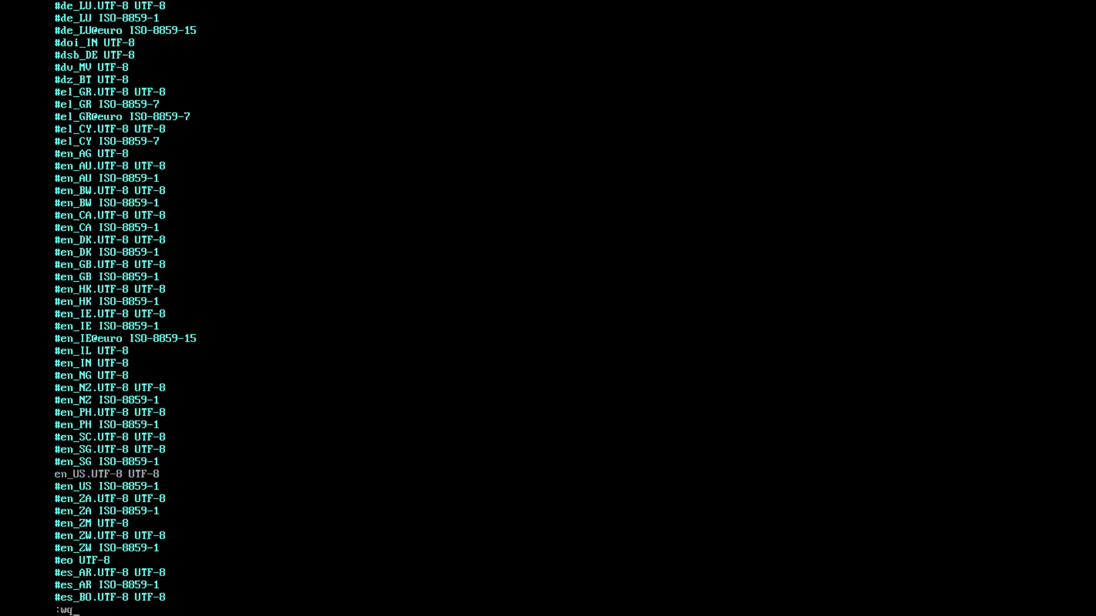
key("Return")
type("clear")
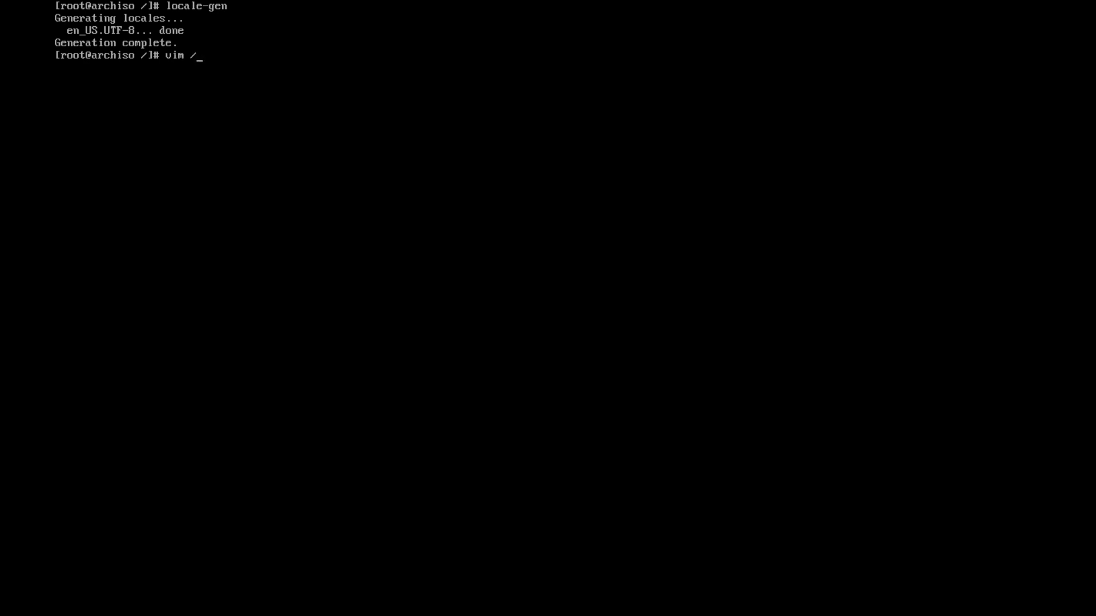
Create /etc/locale.conf containing LANG=en-US.UTF8 and save it with :wq!
type("etc/locale.conf")
key("Return")
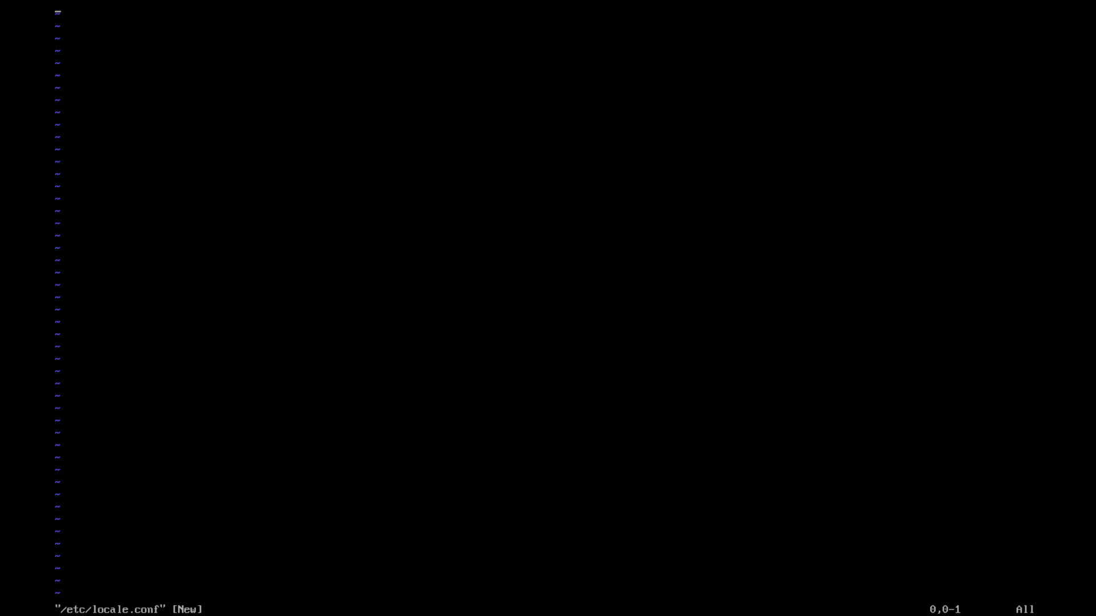
type("iLANG")
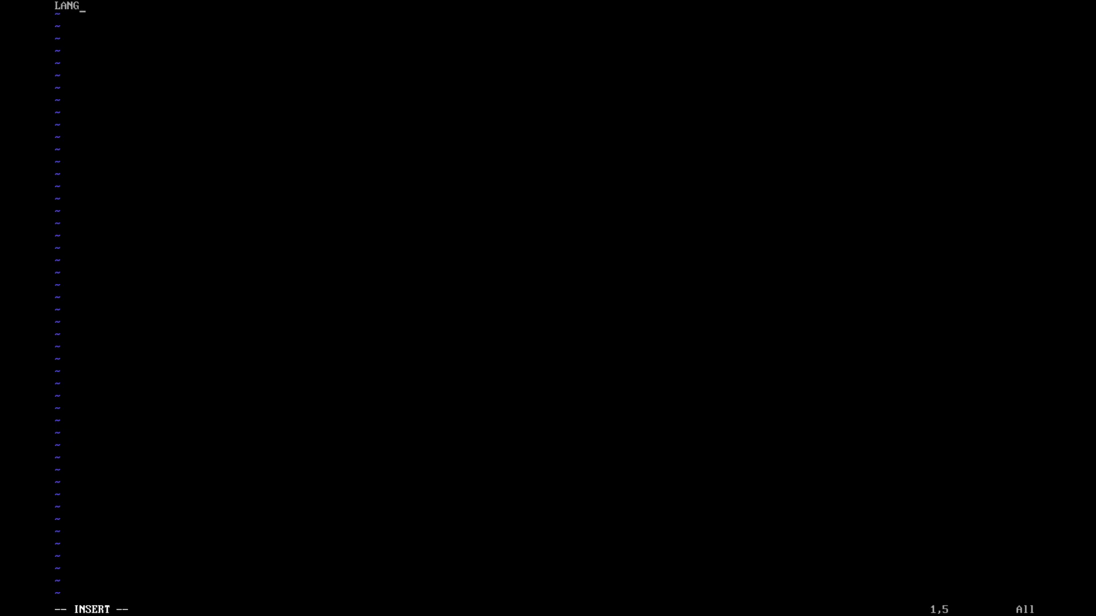
type("=en-US.UTF8")
key("ctrl+x")
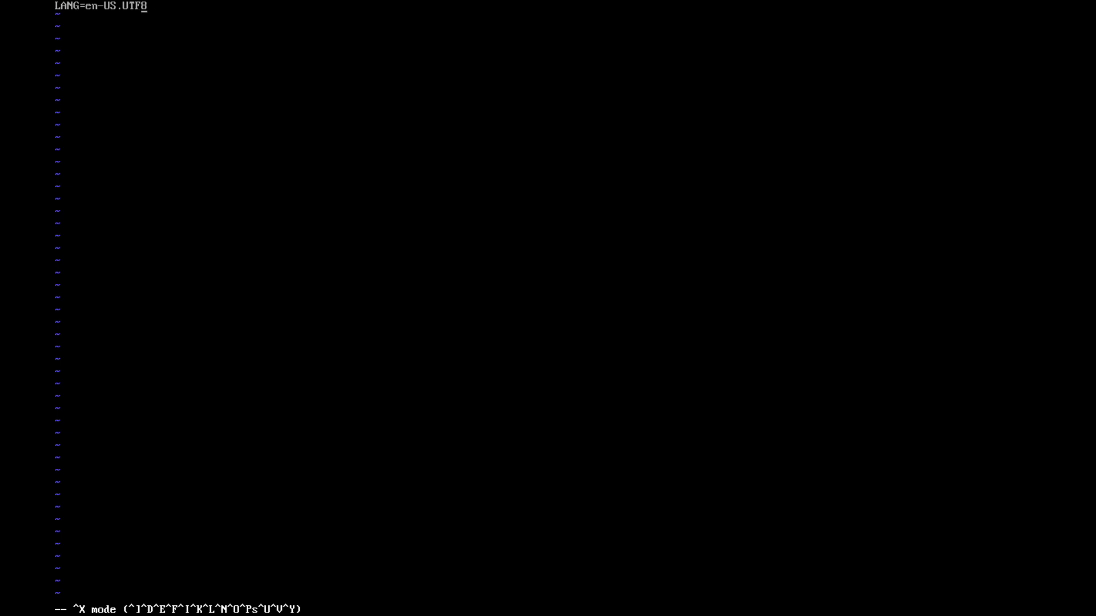
key("Escape")
type(":wq!")
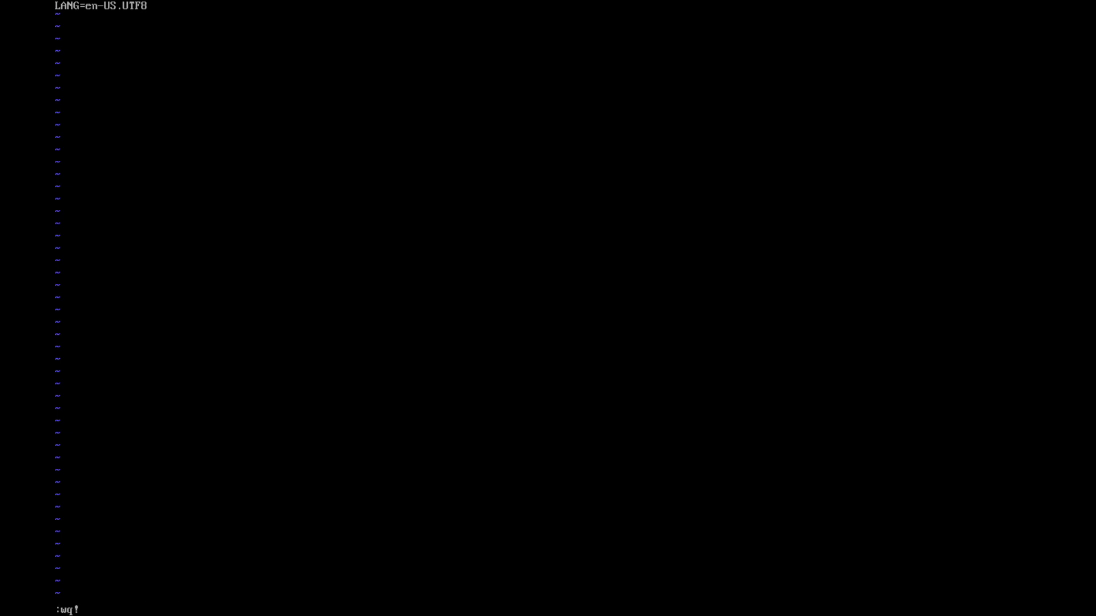
key("Return")
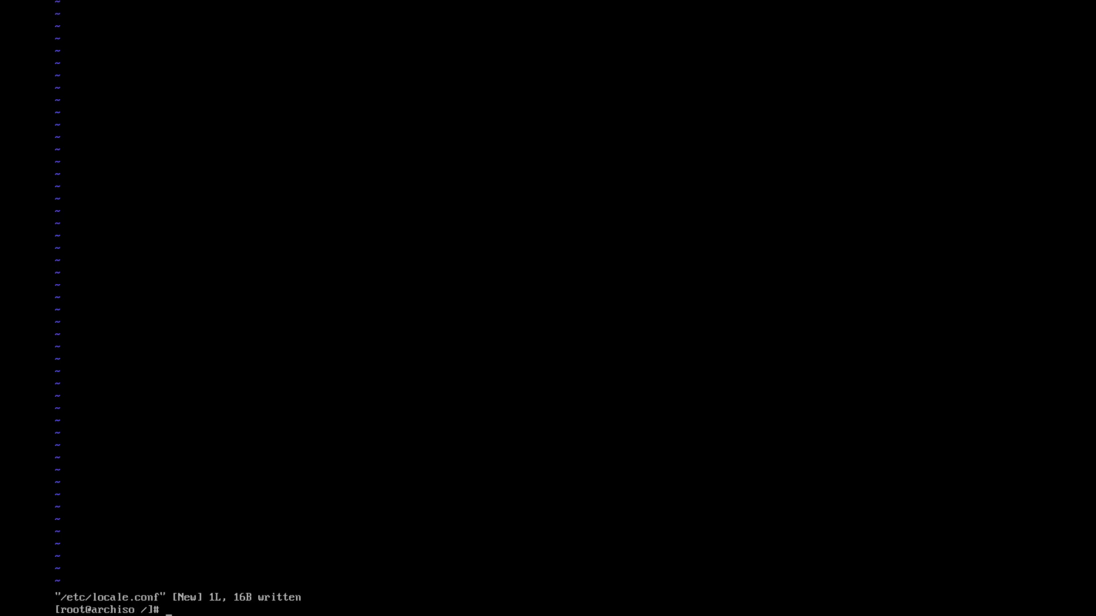
Write the hostname linux into a new /etc/hostname file in vim and save it
type("vim /etc/hosta")
key("BackSpace")
type("name")
key("Return")
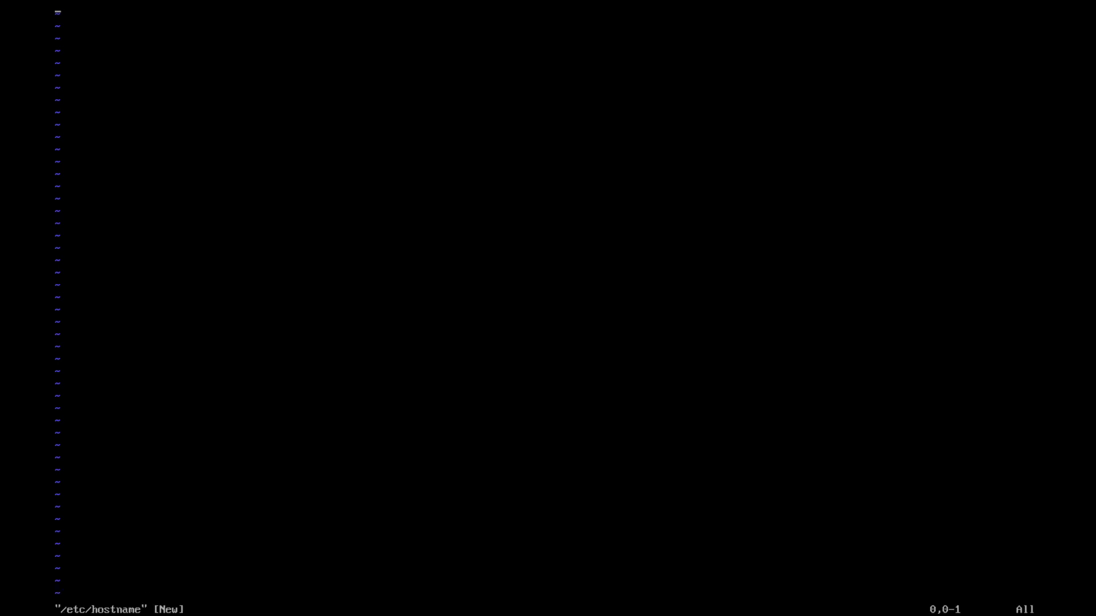
type("il")
key("BackSpace")
type("linux")
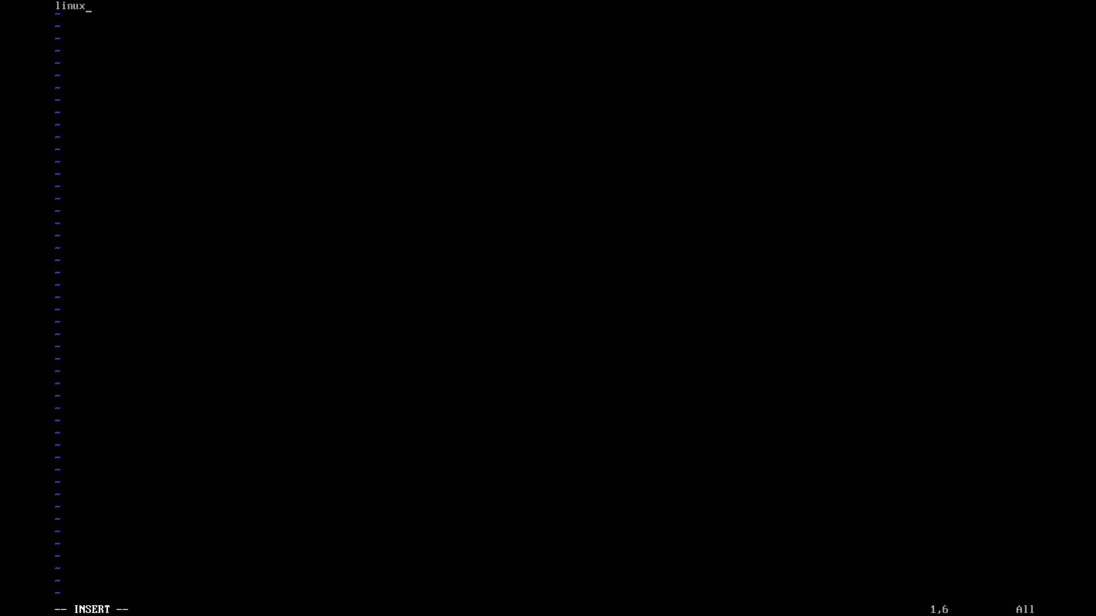
key("ctrl+x")
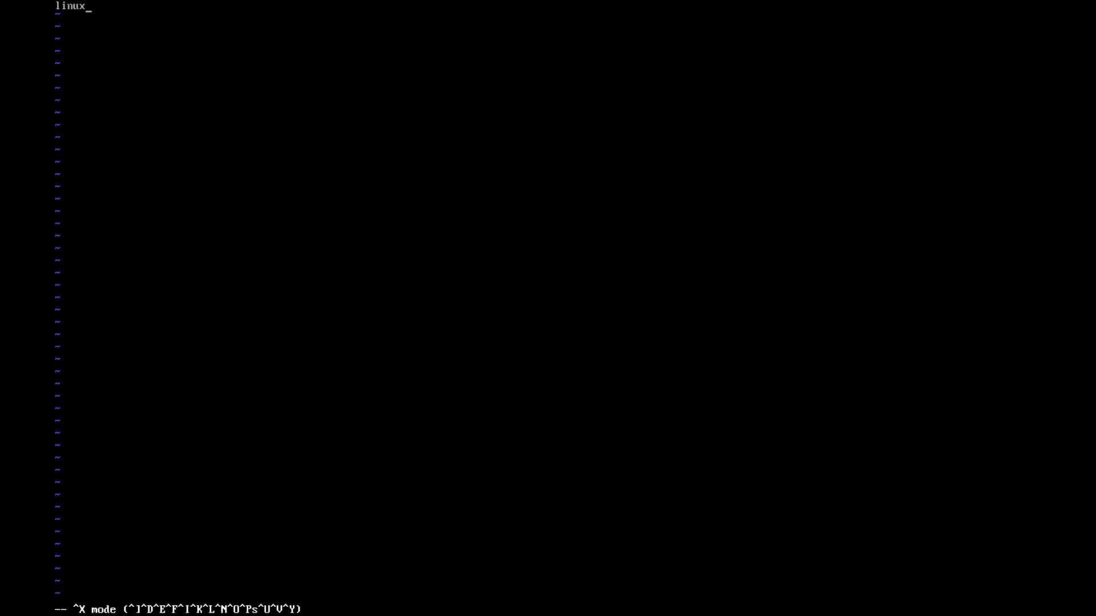
key("Escape")
type(":wq!")
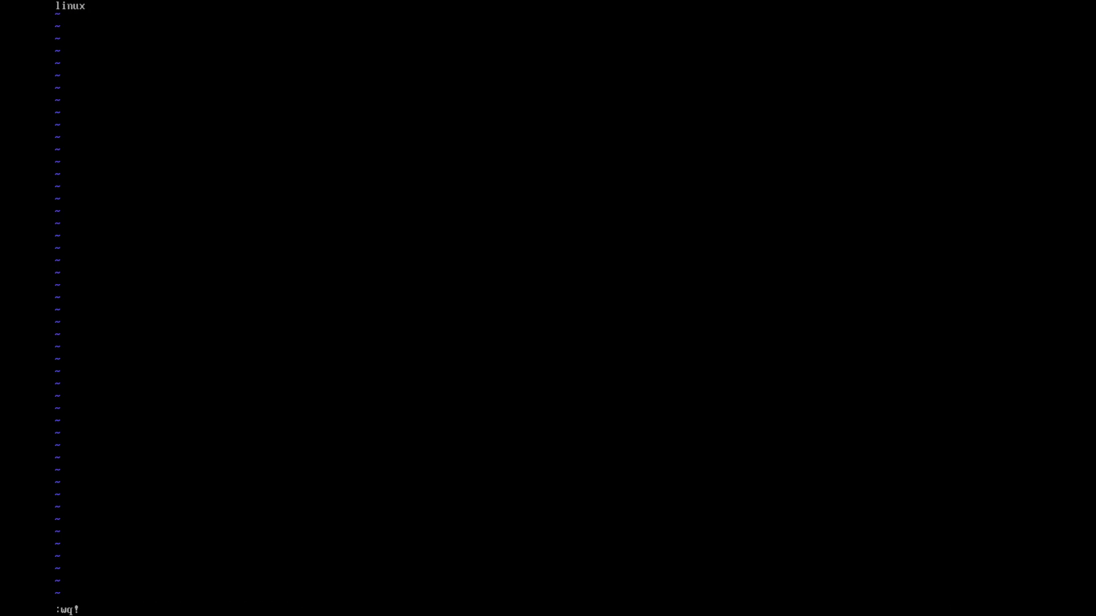
key("Return")
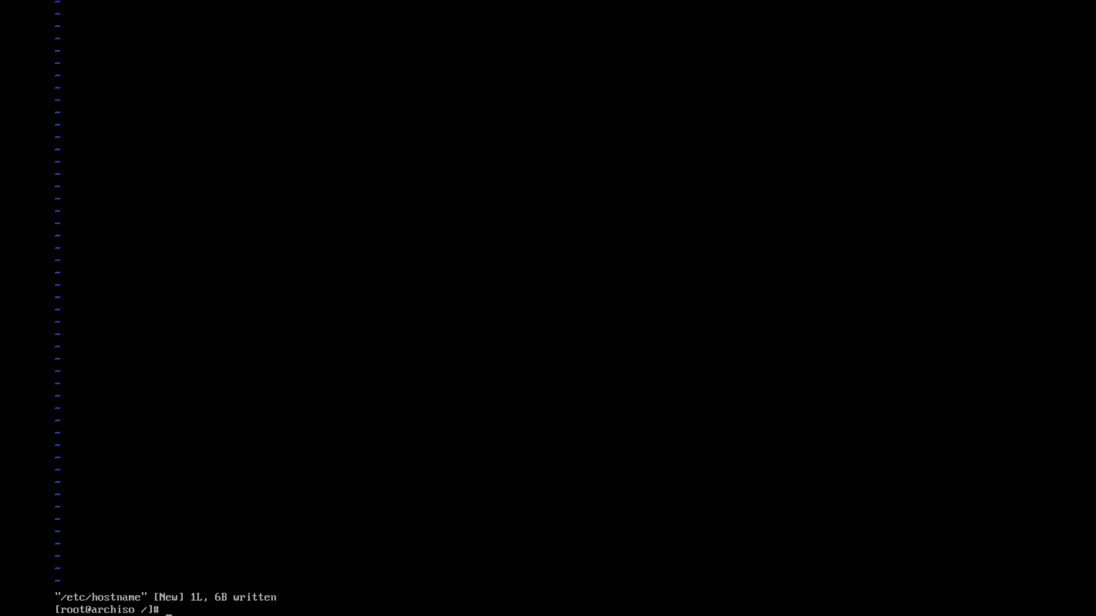
Symlink /etc/localtime to /usr/share/zoneinfo/America/New_York
type("ln -sf /usr/share/zoneinfo/AMe")
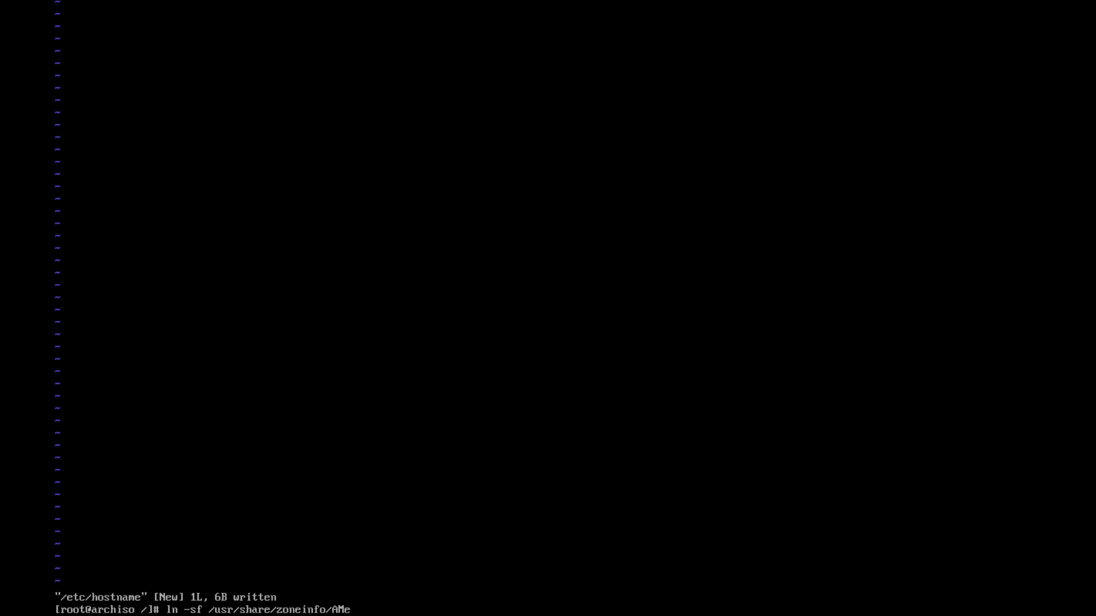
type("/Y")
key("BackSpace")
key("BackSpace")
key("BackSpace")
key("BackSpace")
key("BackSpace")
key("BackSpace")
key("BackSpace")
key("BackSpace")
type("merica/New_York /etc/localtime")
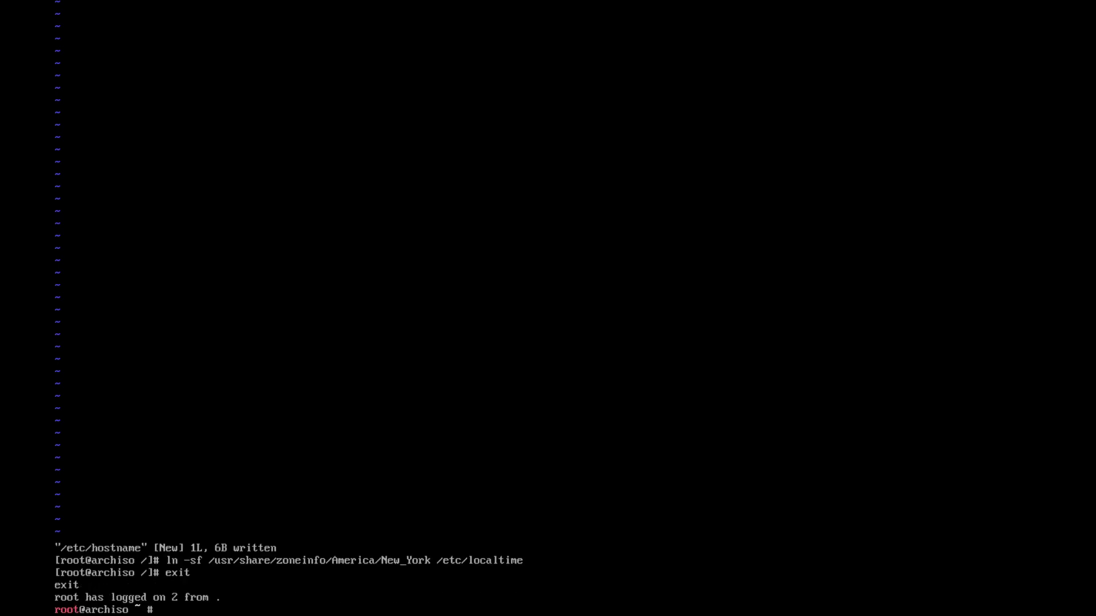
Leave the chroot, unmount /mnt recursively, and reboot the machine
type("umount -R /mnt")
key("Return")
type("reboot")
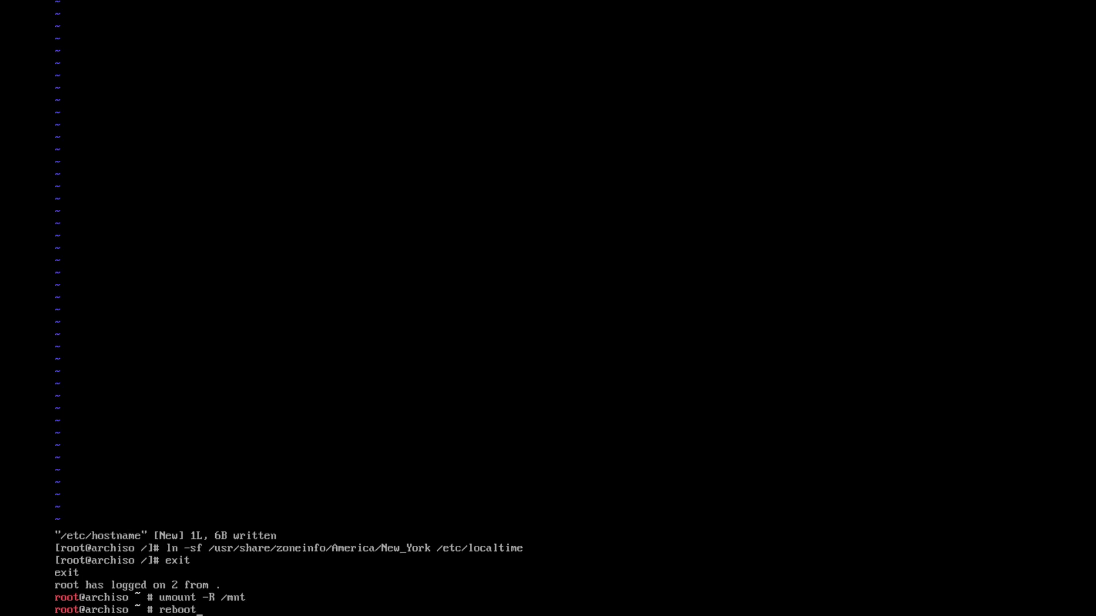
key("Return")
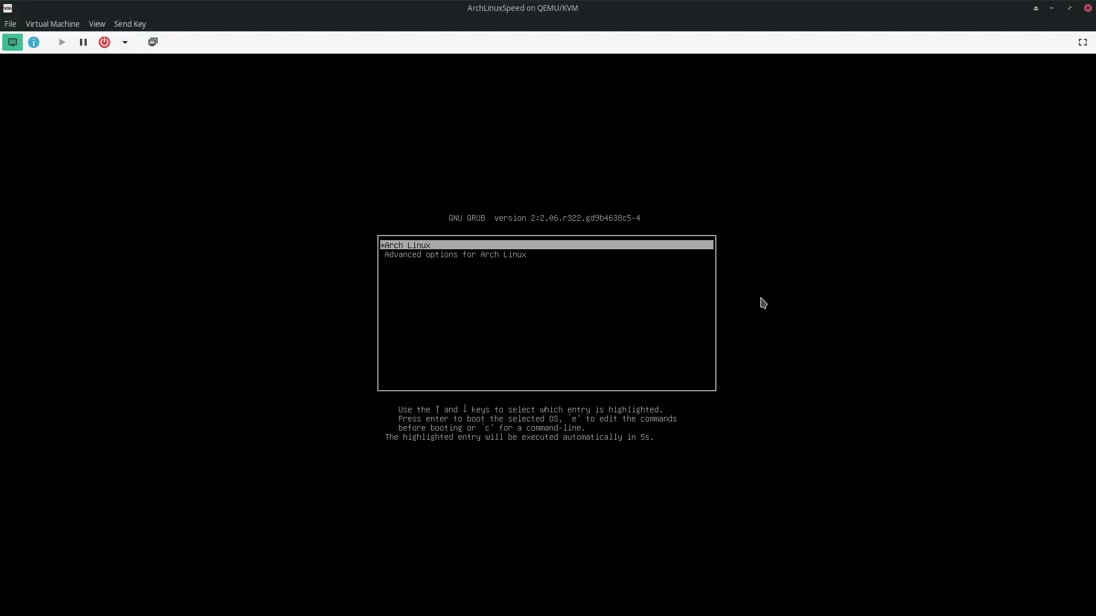
Boot the Arch Linux GRUB entry and log in as root at the tty1 prompt
key("Return")
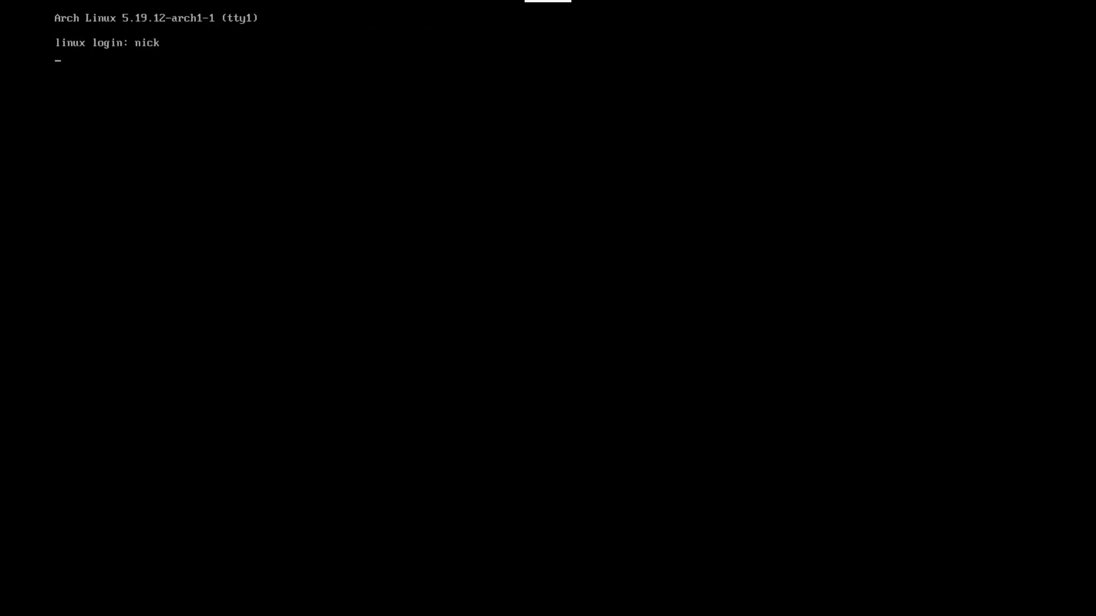
key("ctrl+c")
key("ctrl+c")
key("ctrl+z")
key("ctrl+x")
key("ctrl+c")
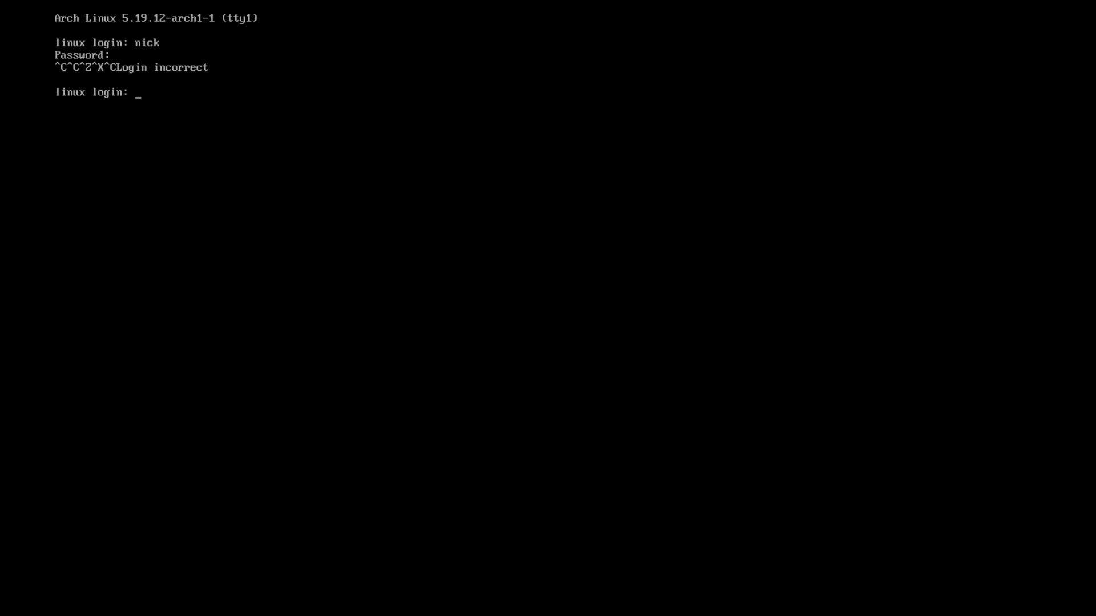
type("root")
key("Return")
key("Return")
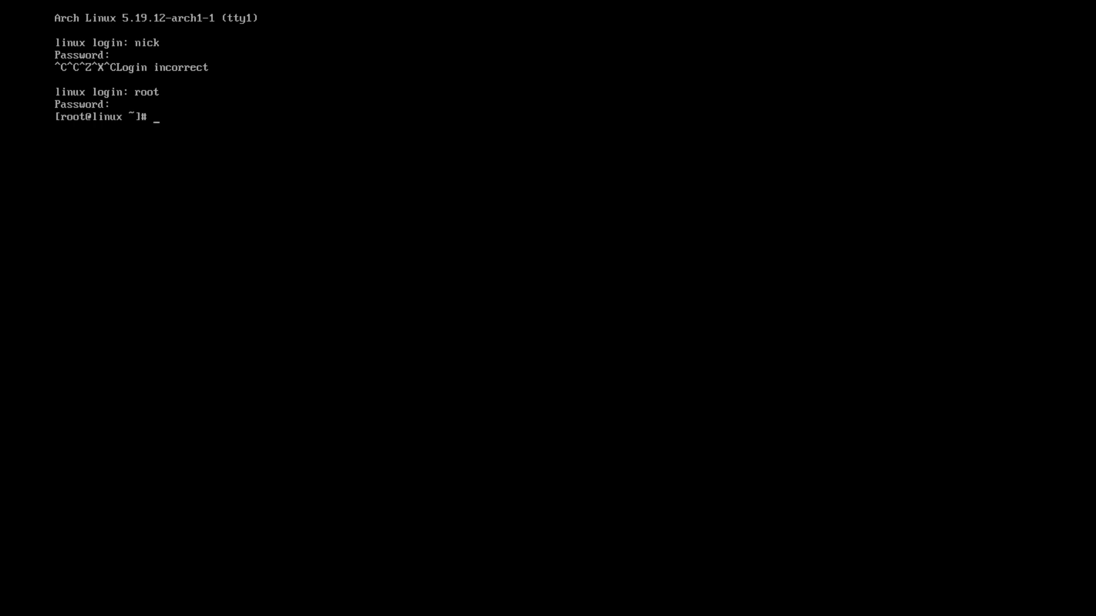
Install neofetch with pacman -S neofetch and run it to display system info
type("pacman -S neofetch")
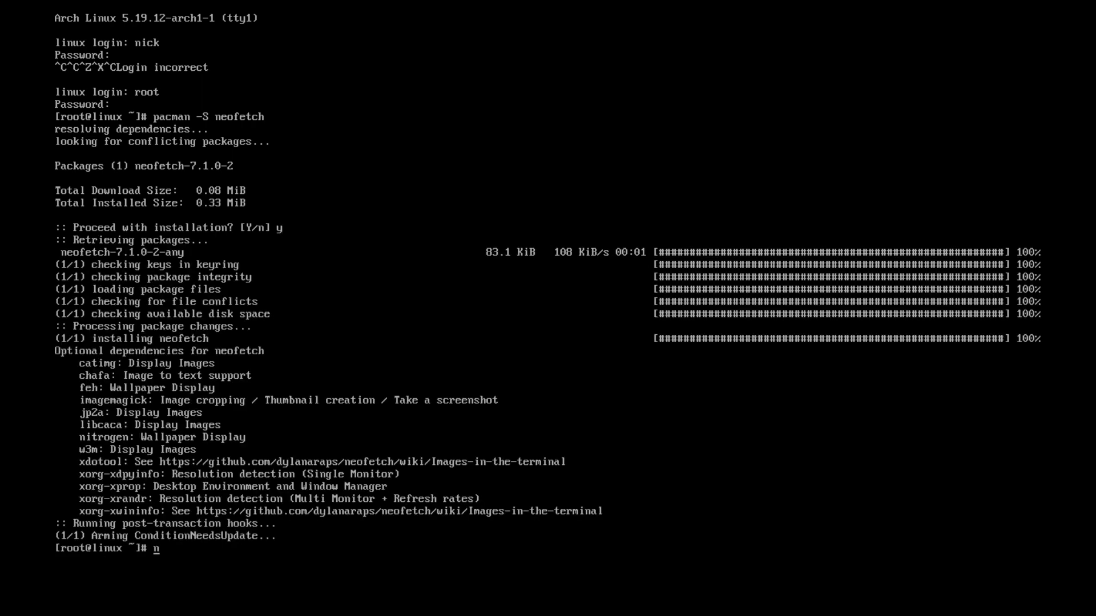
type("h")
key("Return")
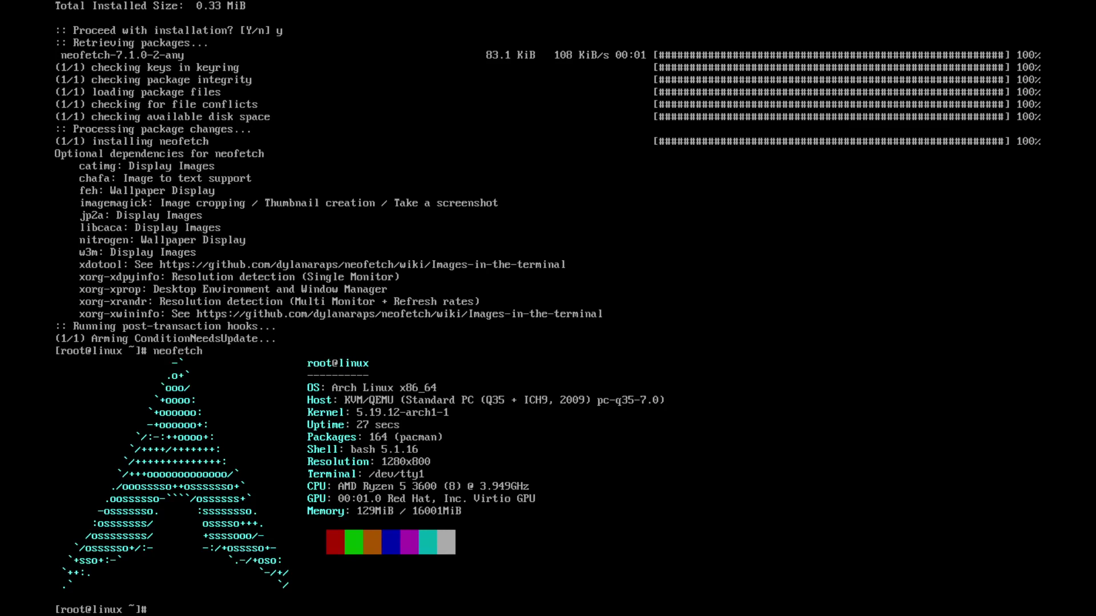